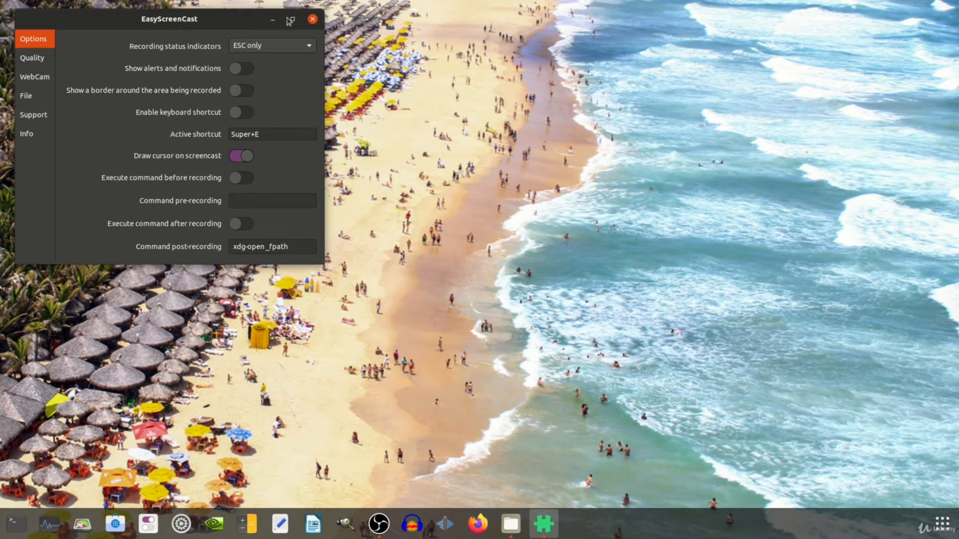
- Close the EasyScreenCast settings, check the OBS tray options and open the Videos folder in the file manager
click(313, 20)
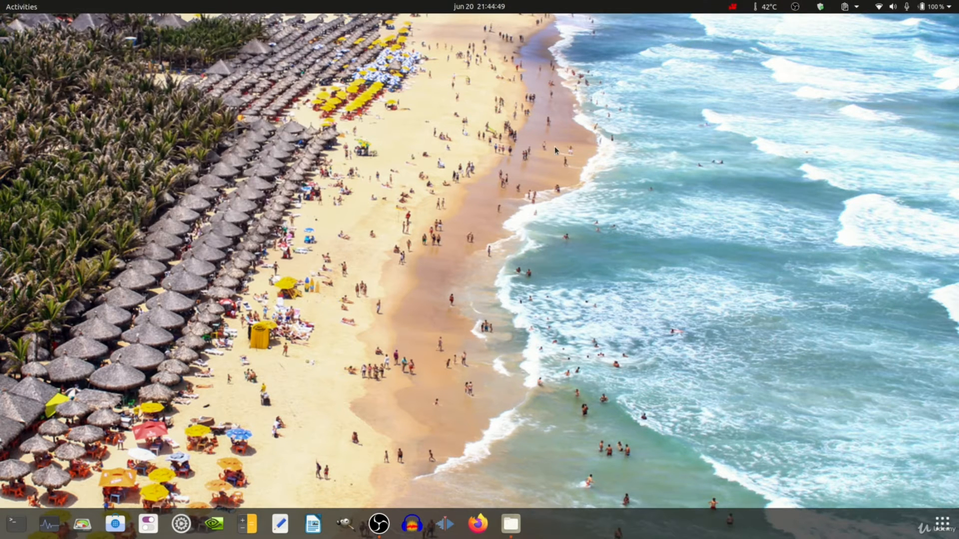
click(795, 10)
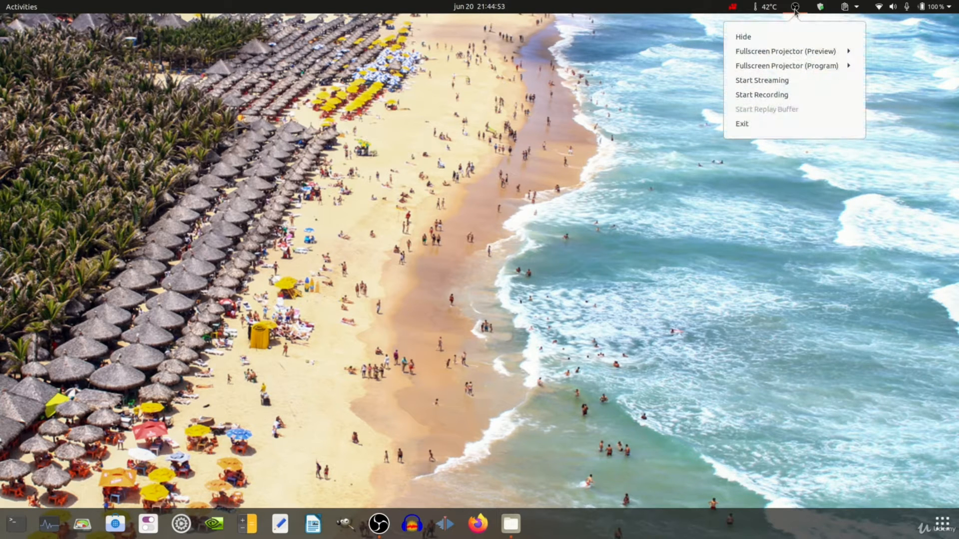
click(631, 182)
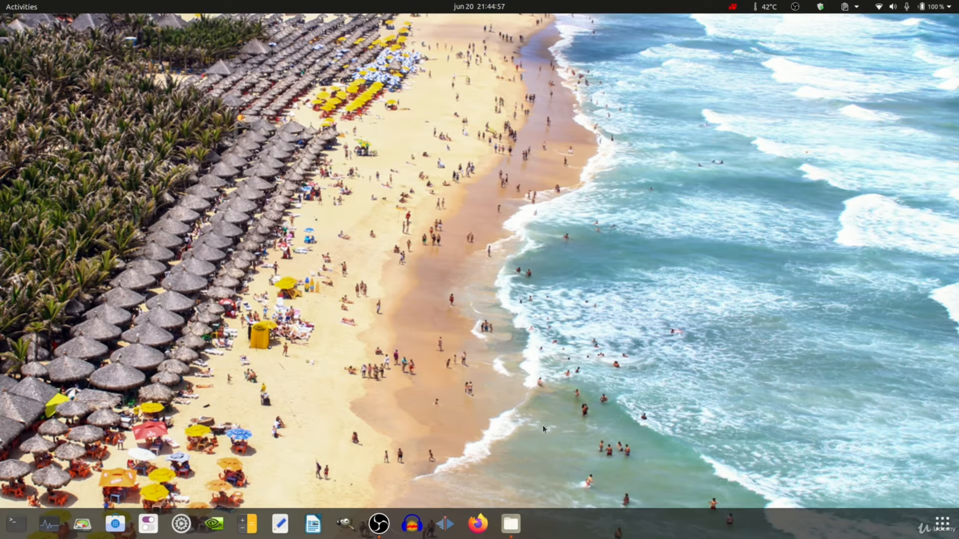
click(511, 523)
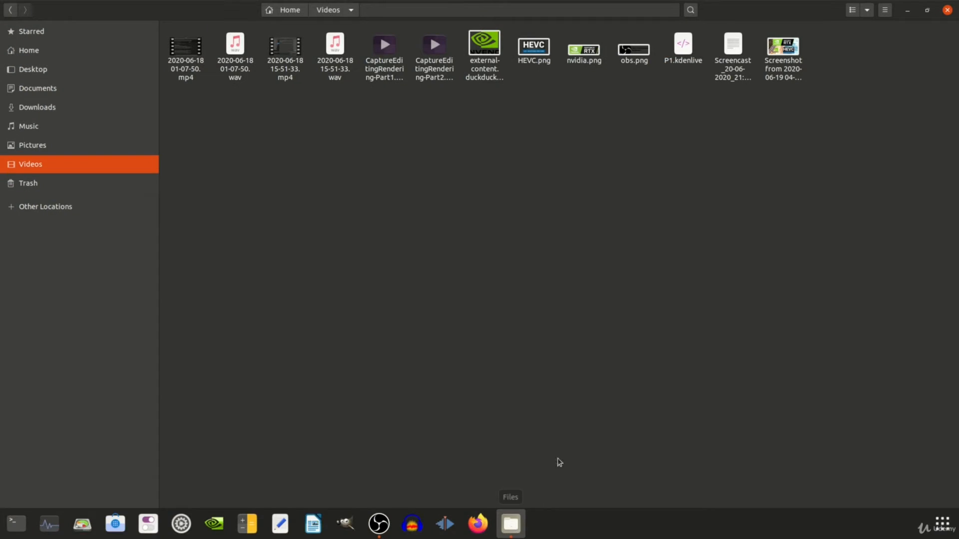
click(97, 173)
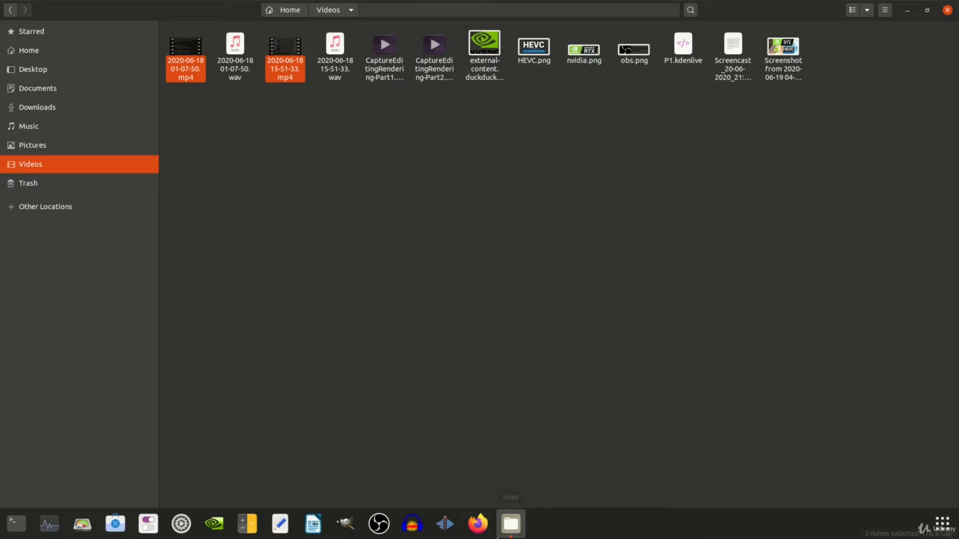
- Launch OBS, dismiss the startup warning and open the recording section of the output settings
click(379, 524)
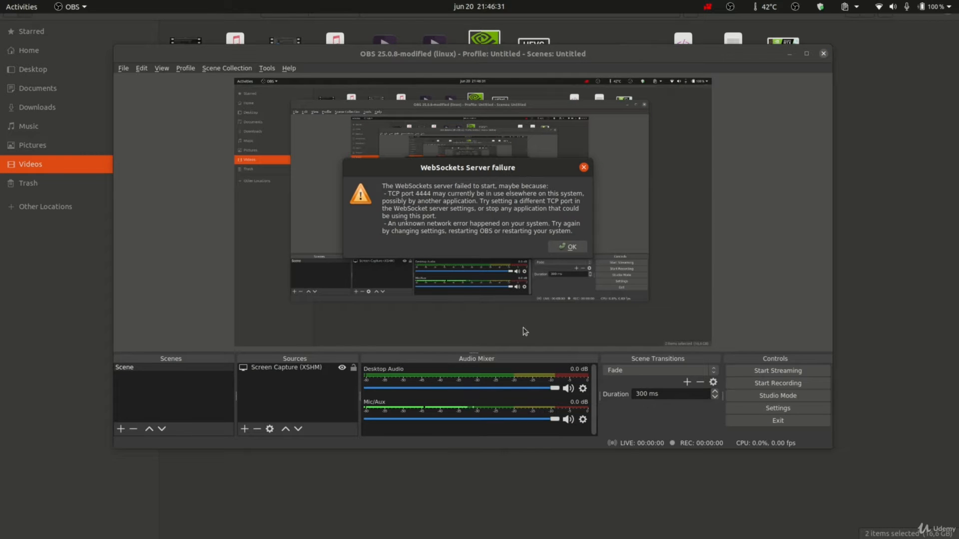
click(583, 167)
click(783, 407)
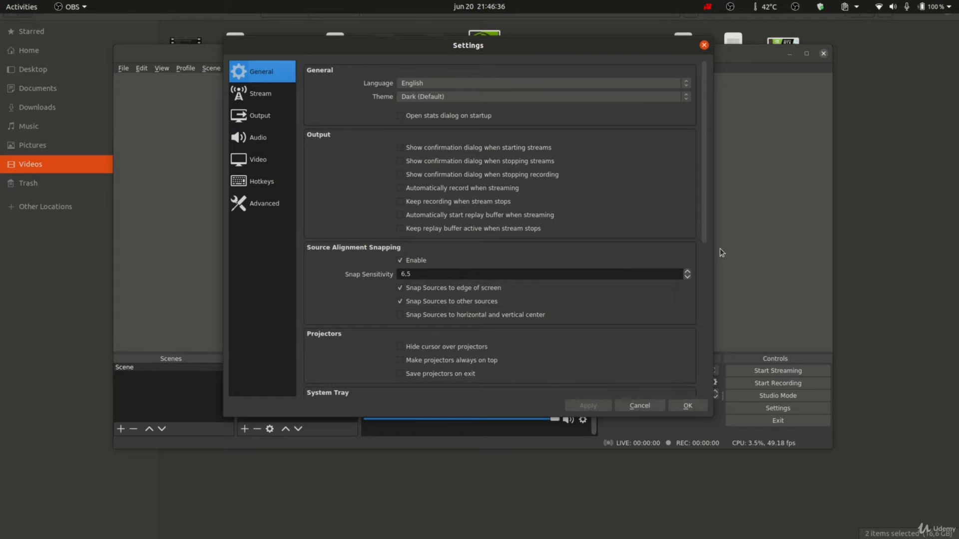
click(265, 116)
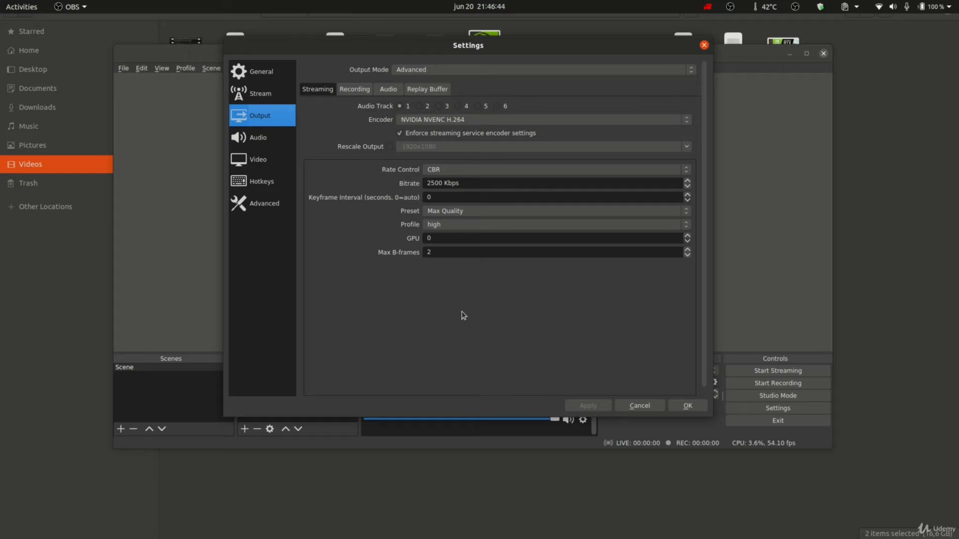
click(364, 90)
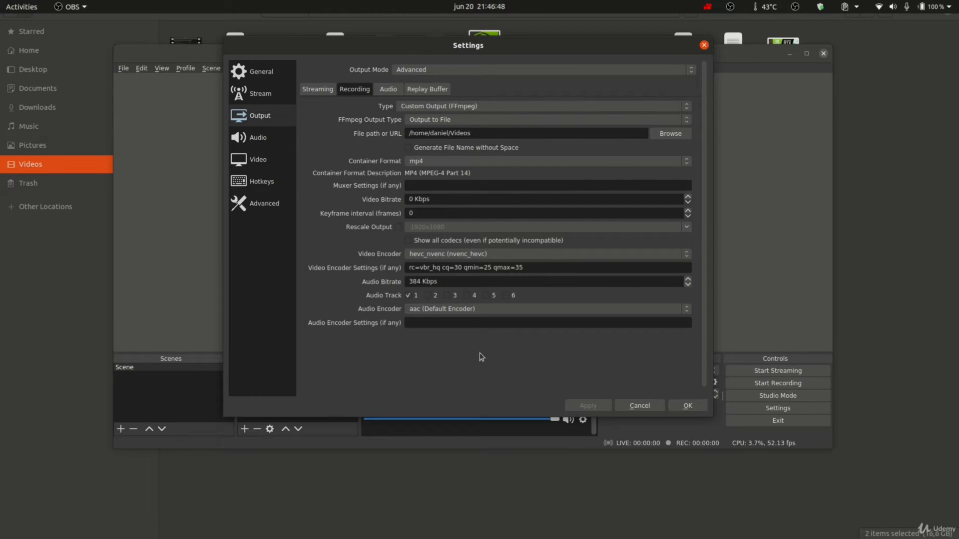
- Review the recording container format and the available video encoders, leave the settings unchanged and close OBS
click(524, 163)
click(531, 274)
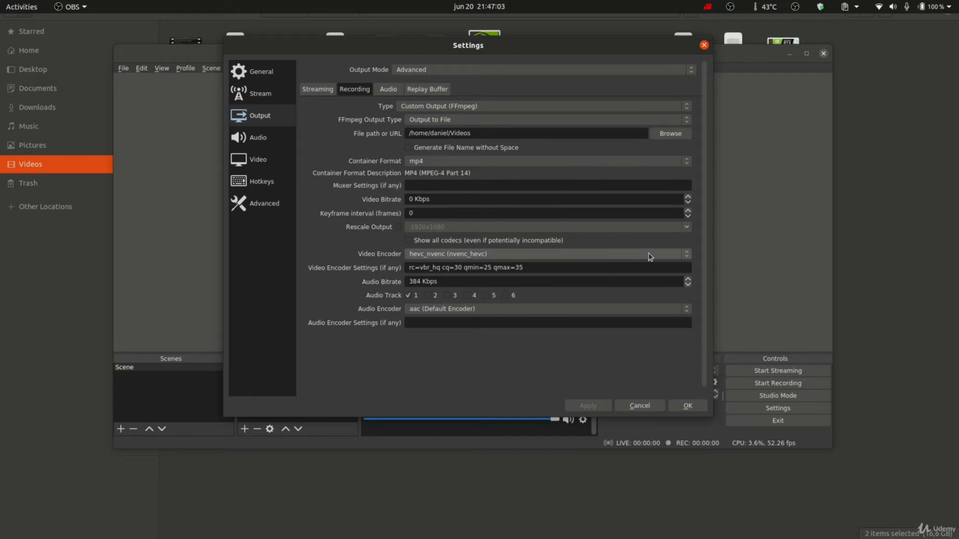
click(618, 255)
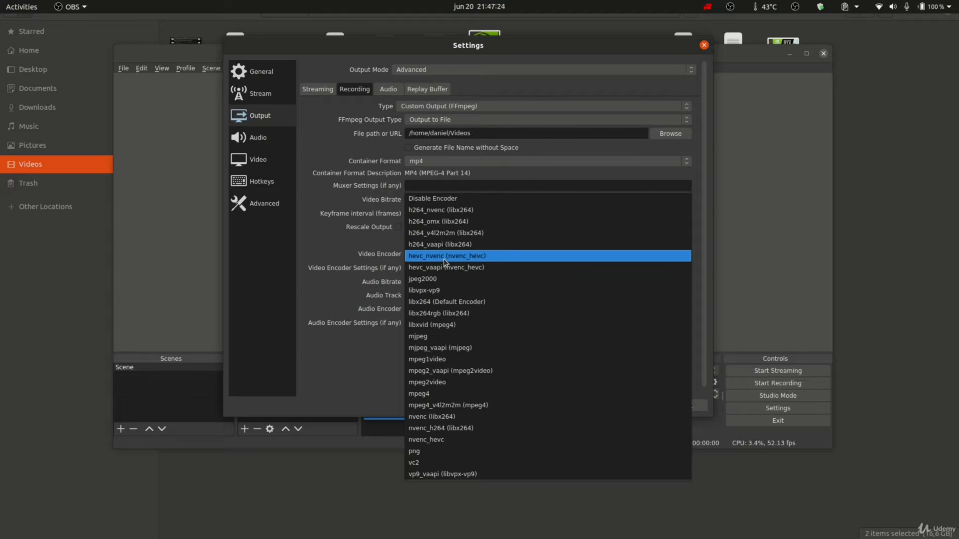
click(340, 251)
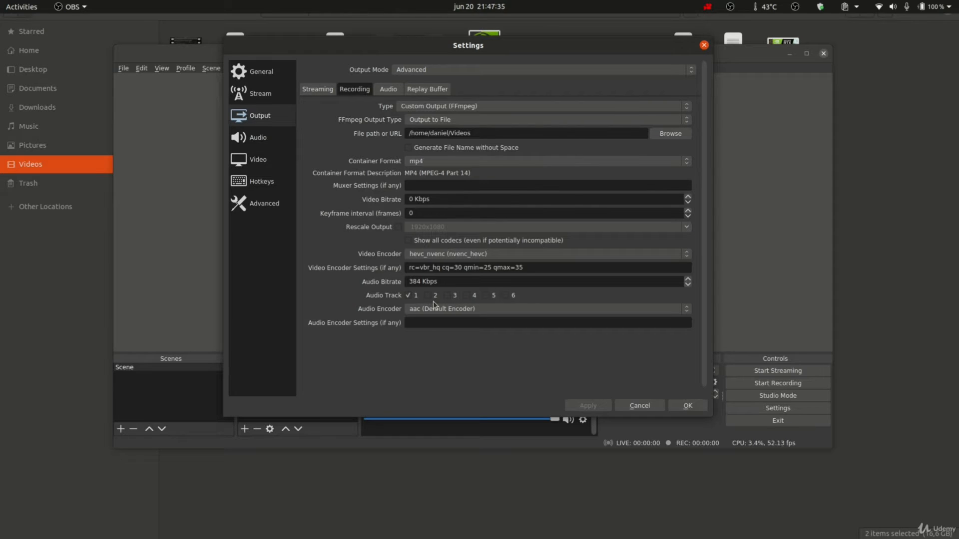
click(704, 46)
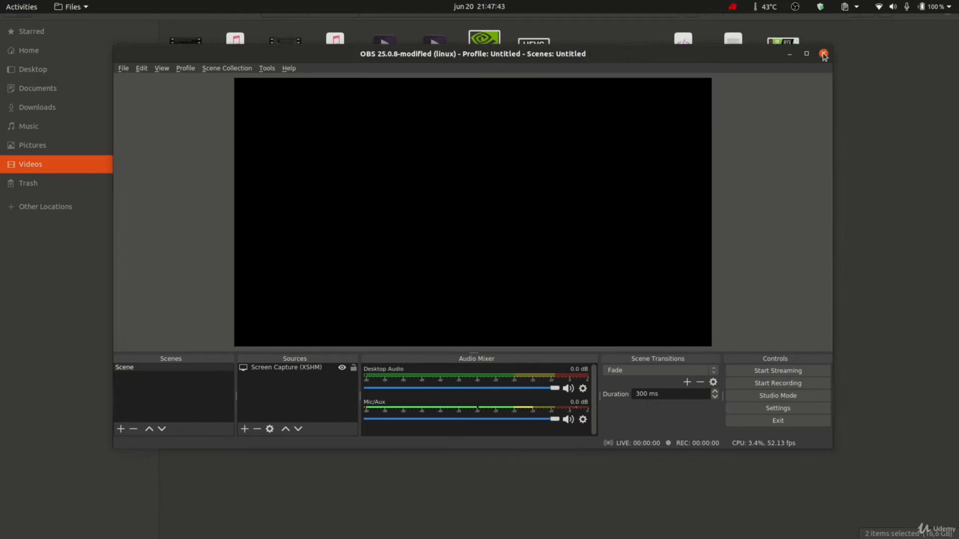
click(823, 54)
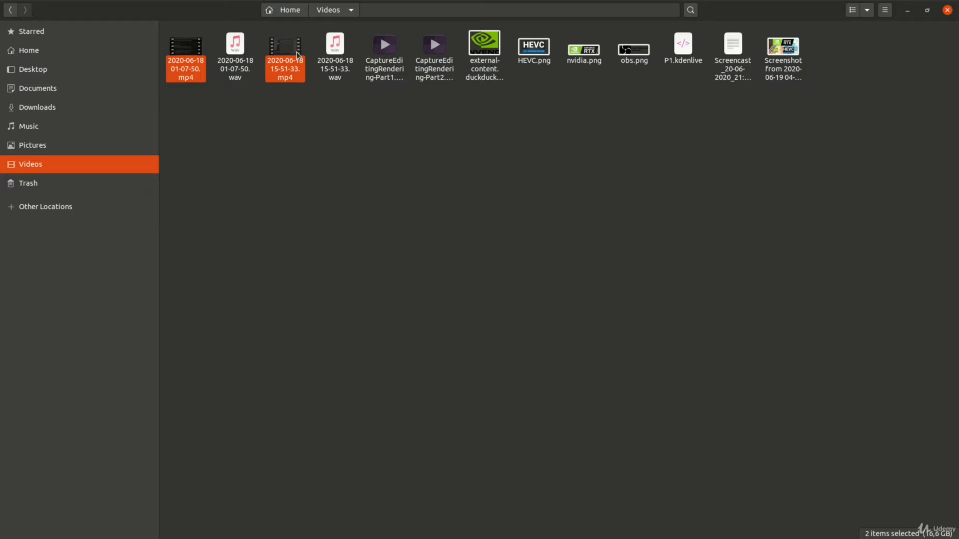
- Check the file size of each of the two MP4 recordings in the Videos folder
click(187, 131)
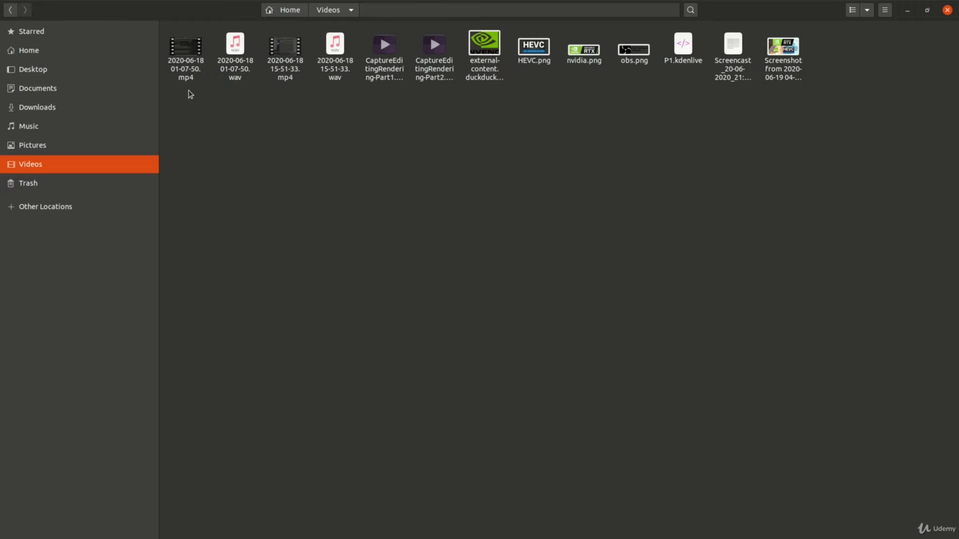
click(192, 75)
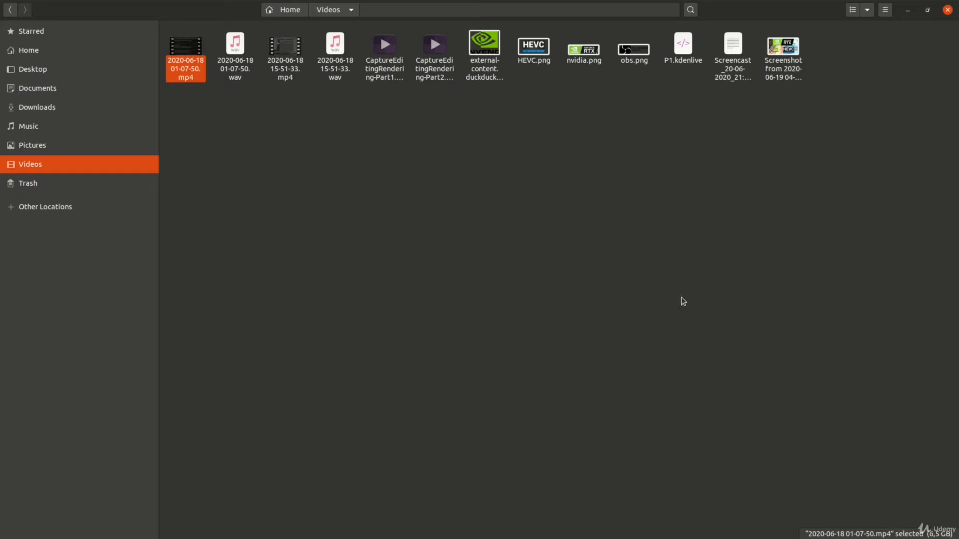
click(287, 70)
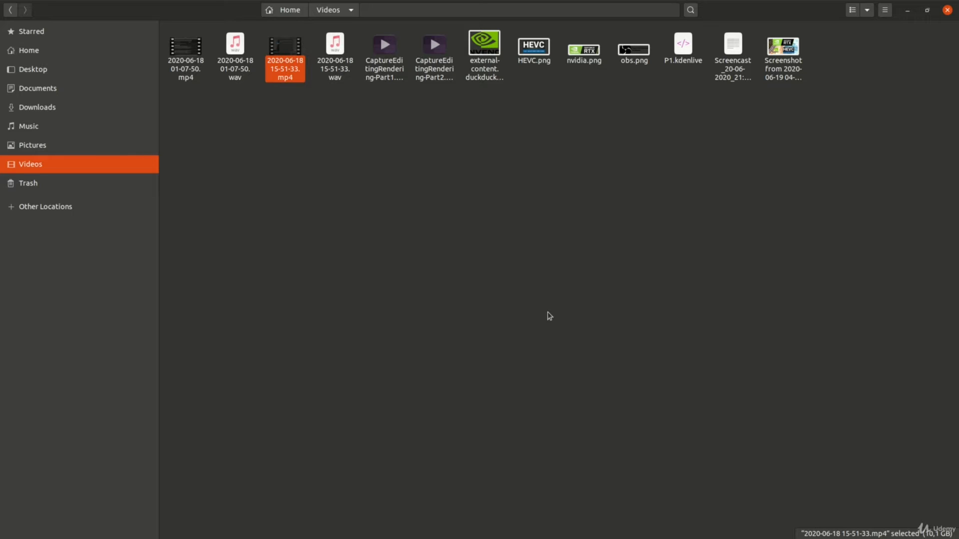
click(285, 115)
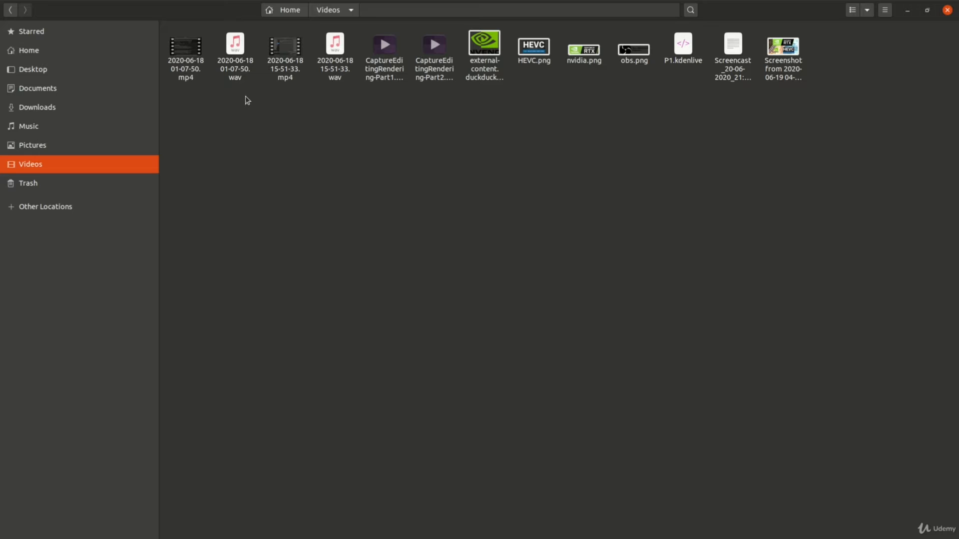
click(189, 81)
right_click(193, 75)
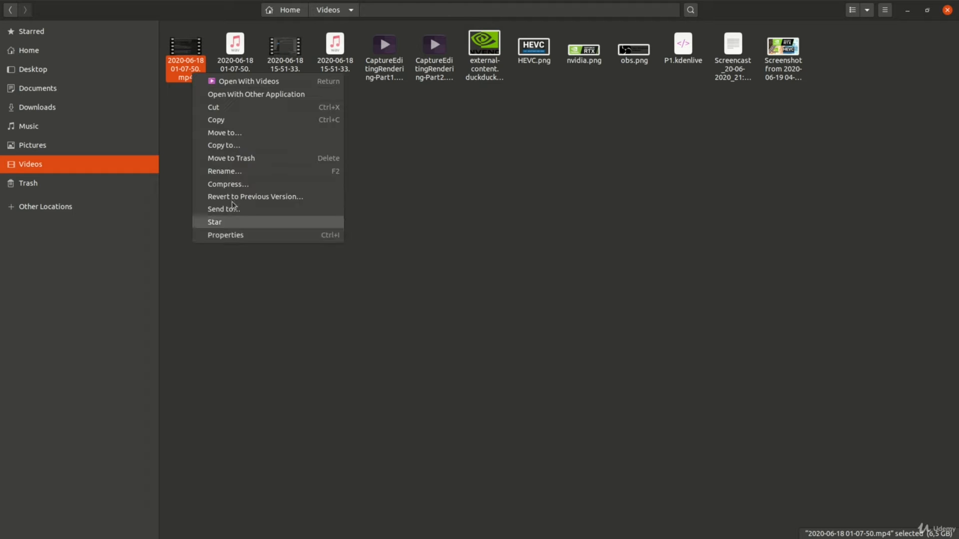
click(274, 238)
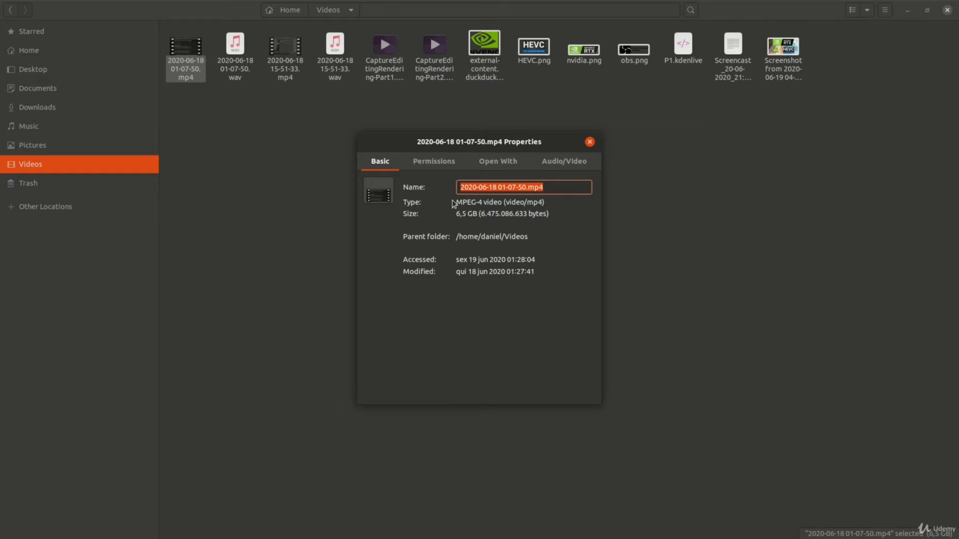
drag(455, 202, 547, 199)
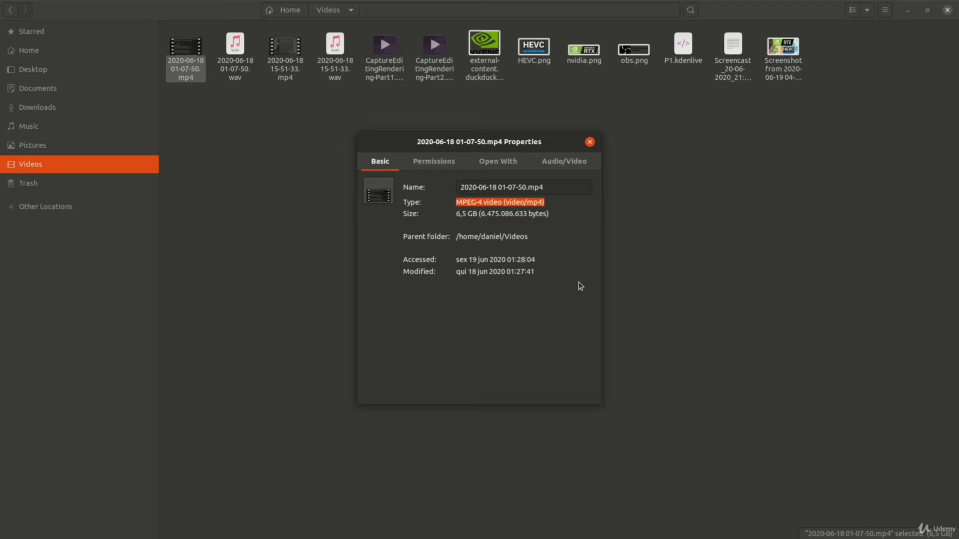
click(550, 204)
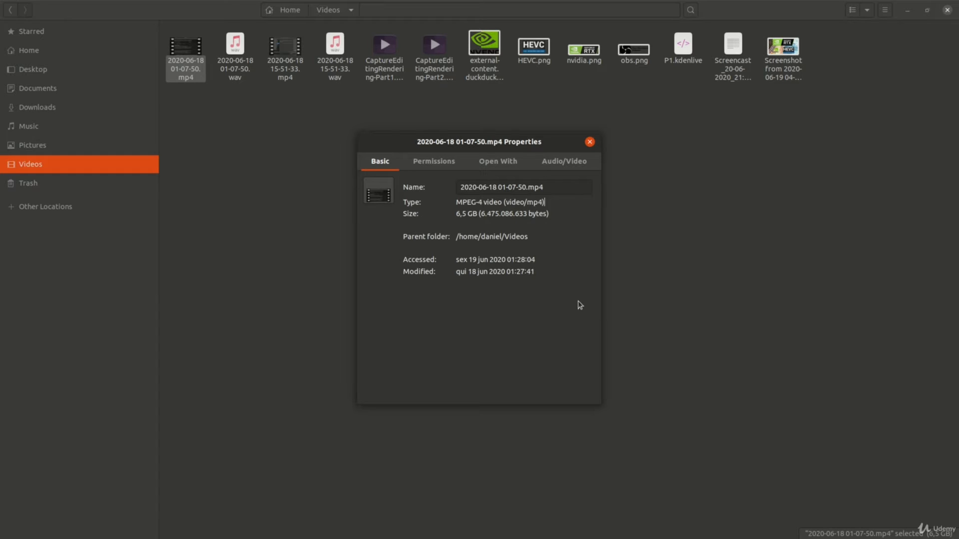
drag(457, 215, 480, 216)
drag(552, 214, 445, 216)
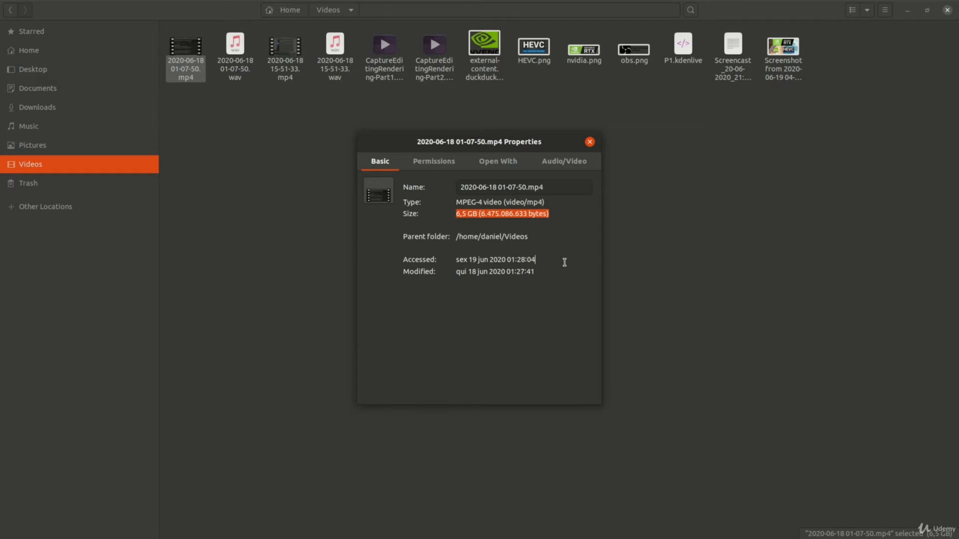
click(556, 216)
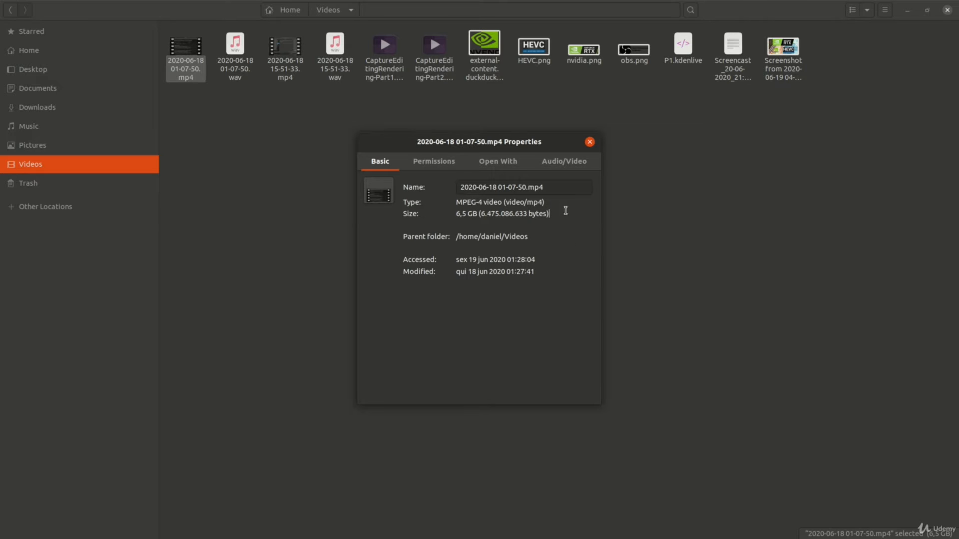
- Examine the recording's duration, video codec and dimensions in its audio and video properties
click(569, 162)
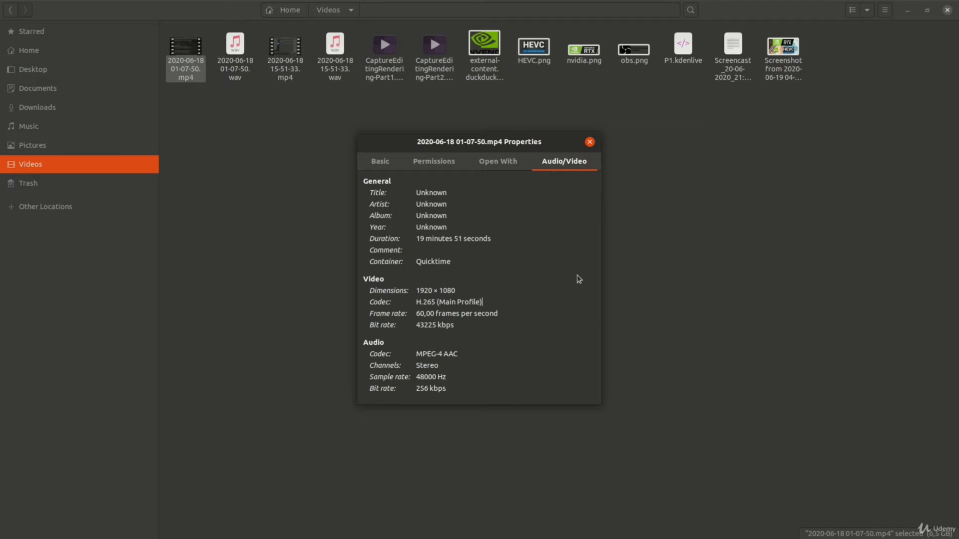
click(539, 290)
drag(416, 239, 493, 239)
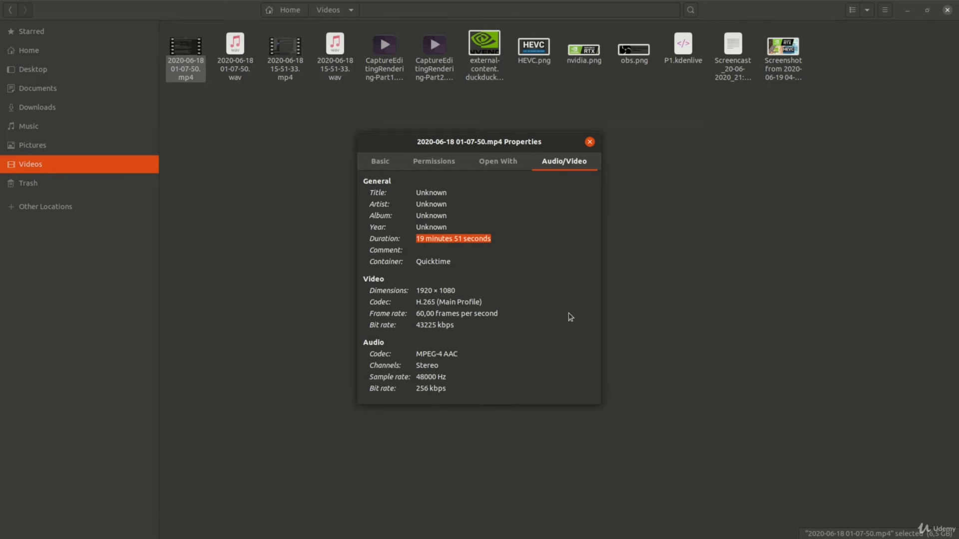
click(510, 302)
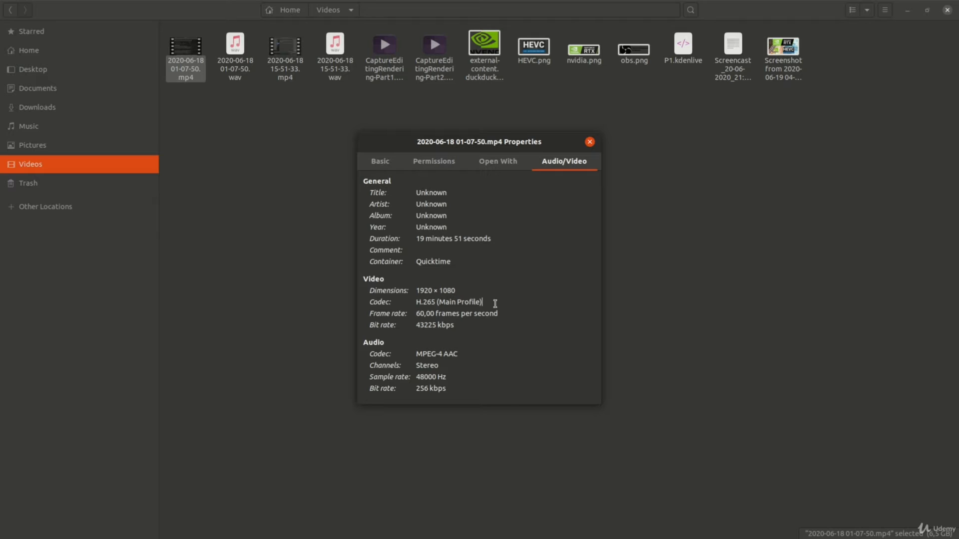
drag(495, 303, 414, 304)
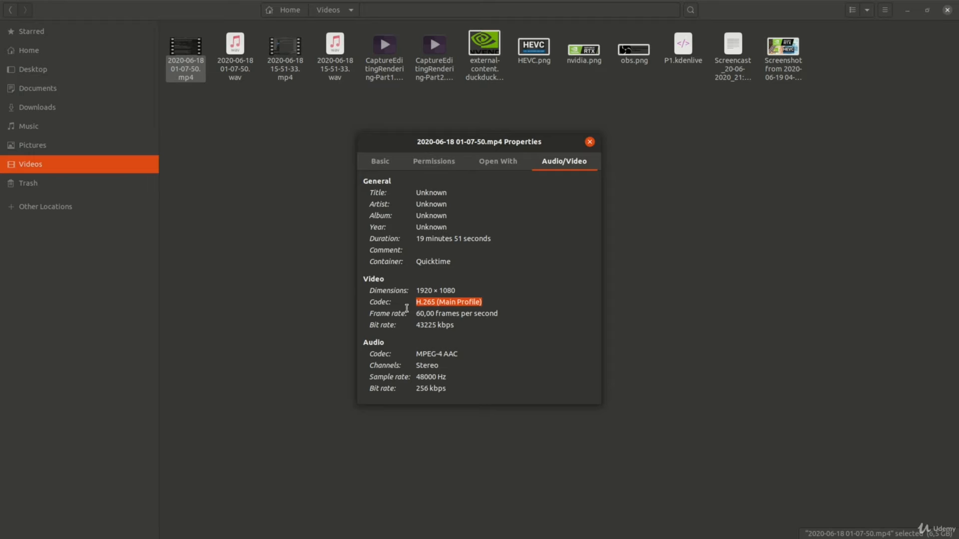
click(491, 303)
drag(469, 290, 417, 292)
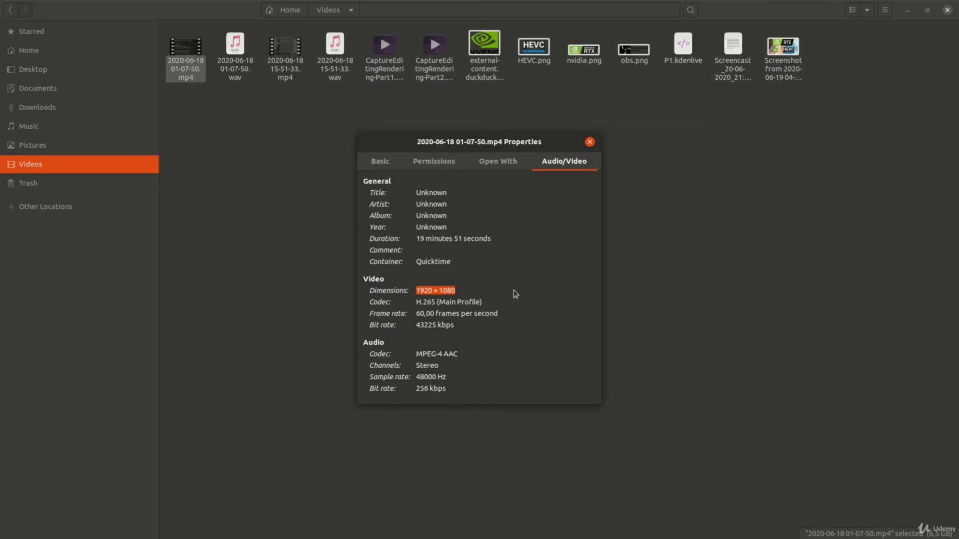
click(471, 291)
- Examine the recording's video bit rate, audio codec and audio sample rate
drag(468, 325, 415, 325)
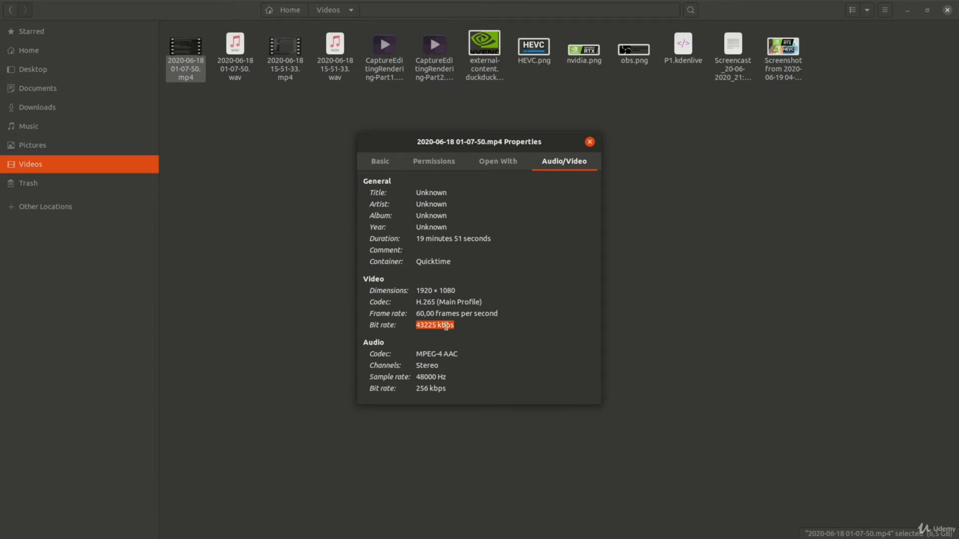
click(427, 326)
drag(423, 326, 416, 327)
double_click(445, 354)
drag(417, 377, 483, 380)
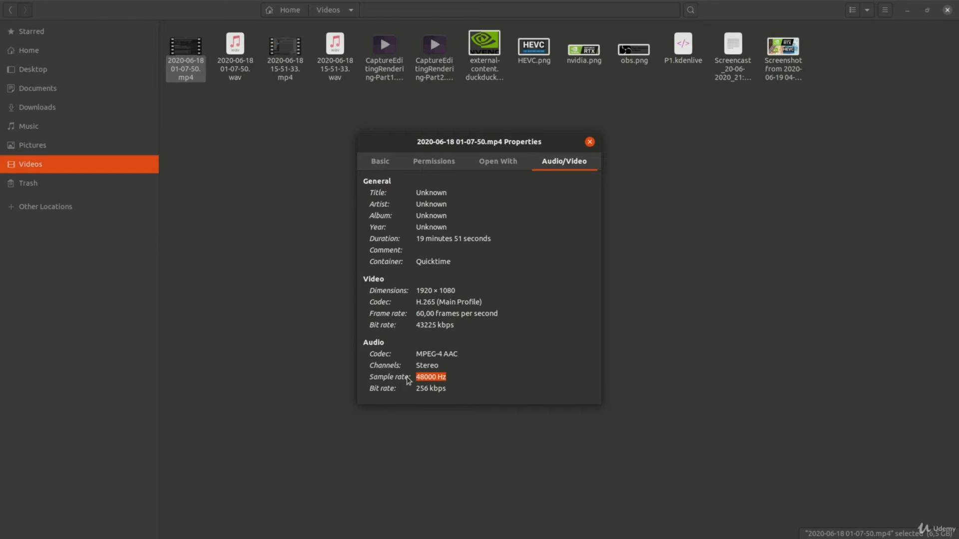
- Compare the recording's audio bit rate with its video bit rate
triple_click(455, 389)
drag(453, 390, 369, 389)
double_click(451, 389)
click(451, 388)
drag(462, 327, 372, 329)
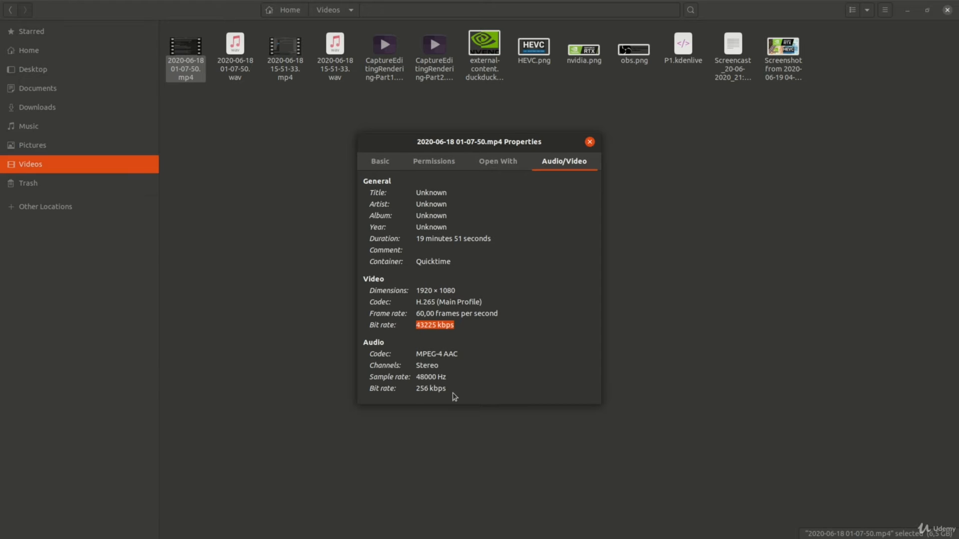
drag(455, 387, 370, 392)
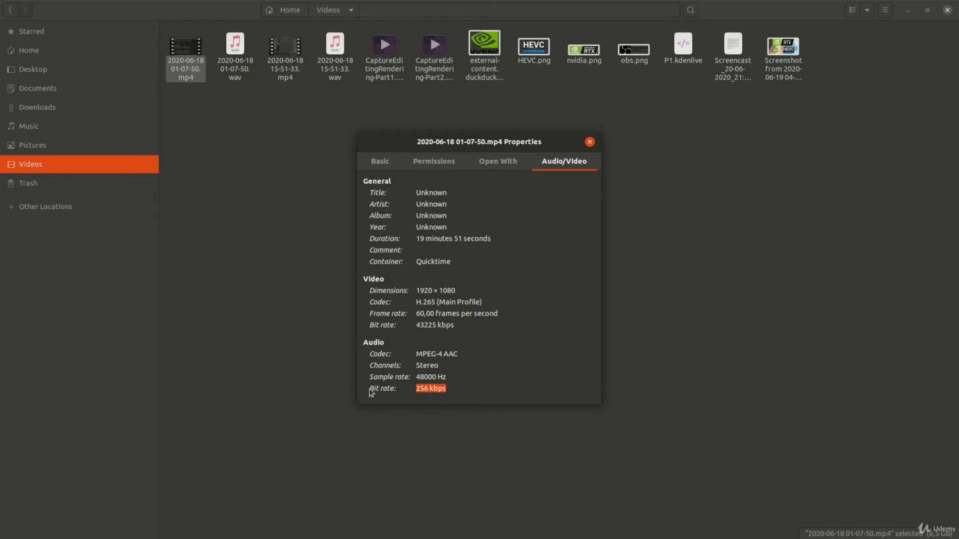
click(452, 388)
drag(458, 325, 422, 327)
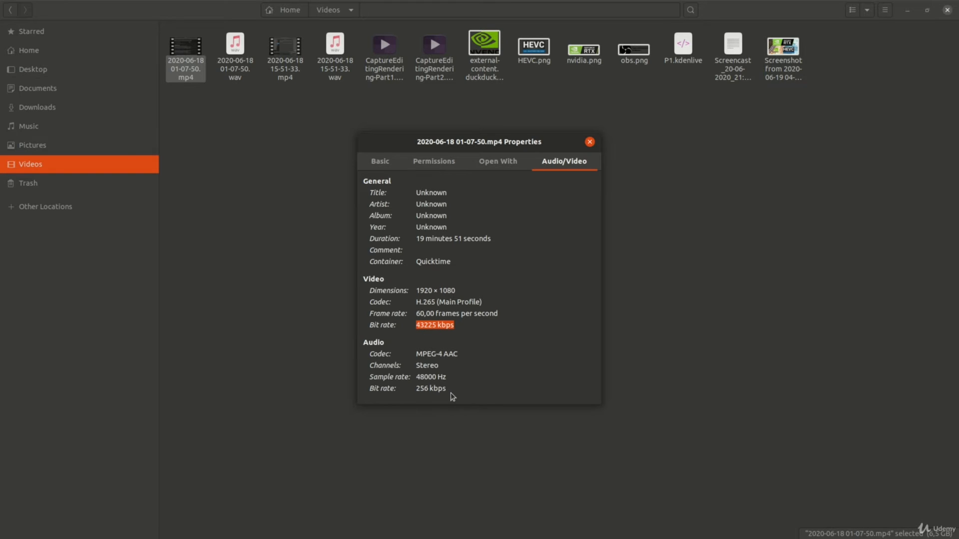
click(472, 325)
mouse_move(478, 538)
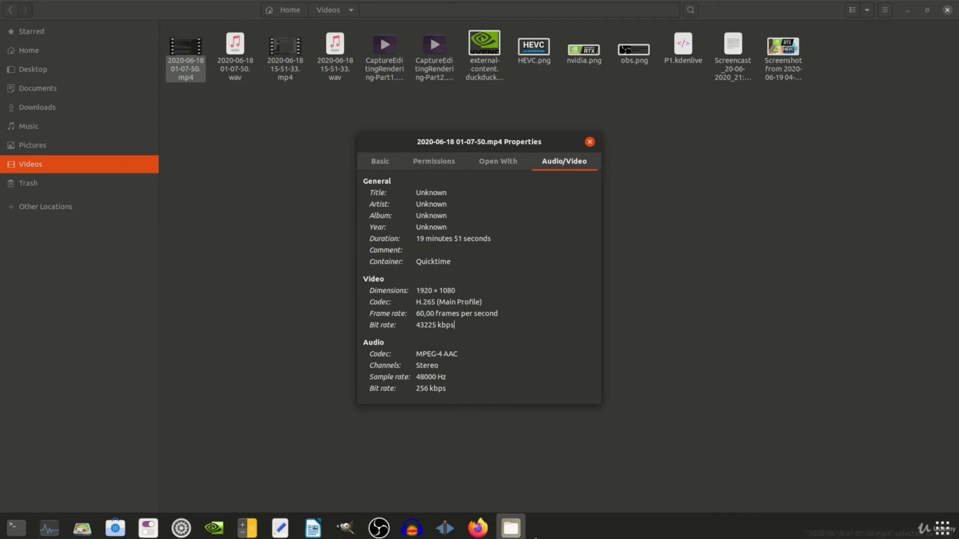
- Switch to OBS and open its recording output settings
click(383, 528)
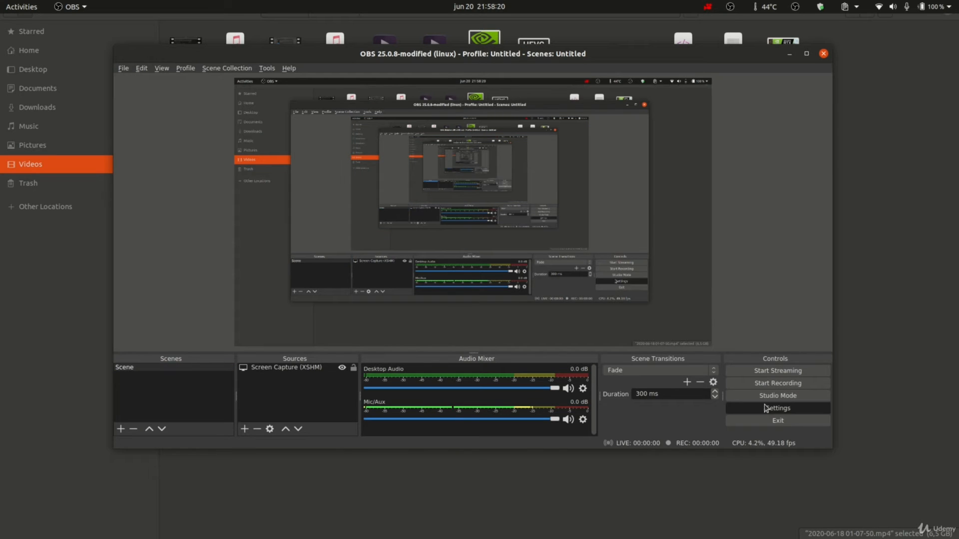
click(766, 409)
click(271, 114)
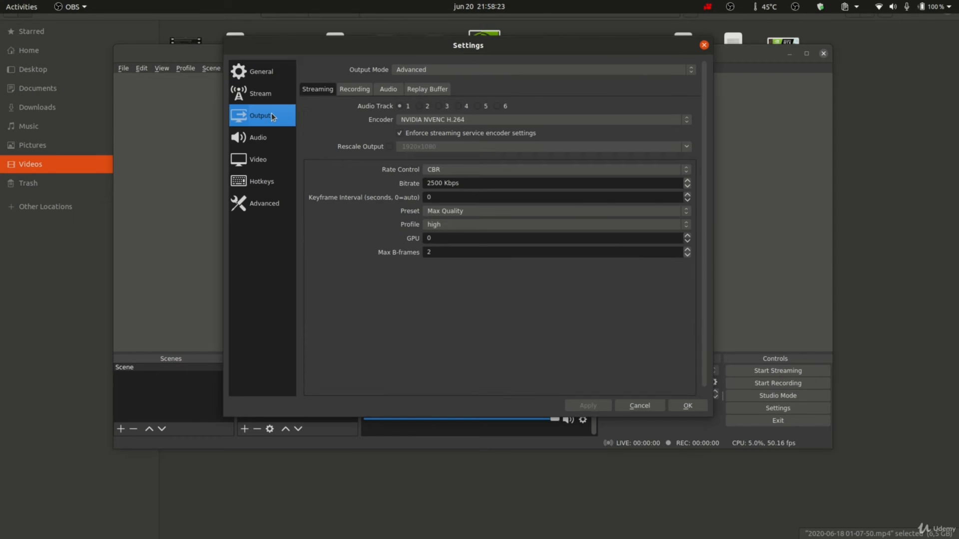
click(343, 91)
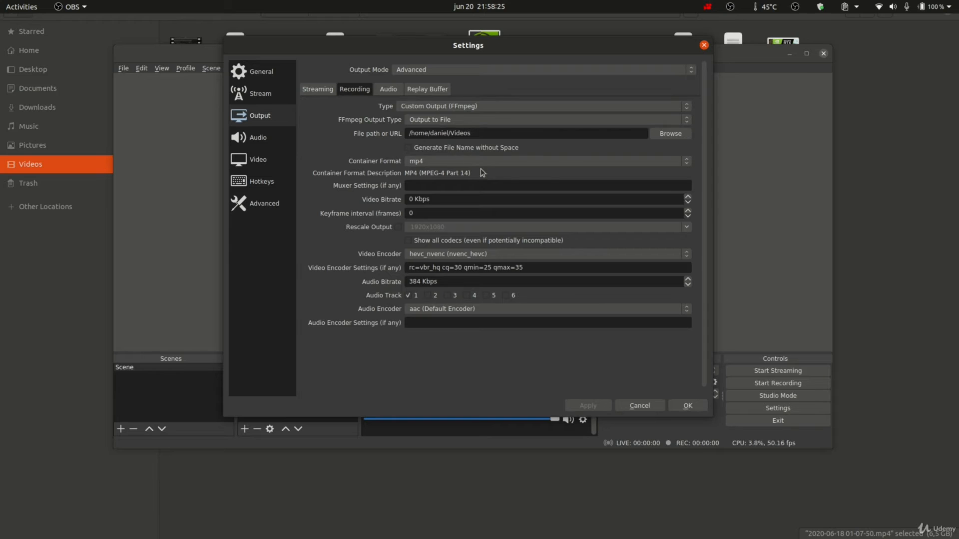
- Examine the rate control, cq, qmin and qmax parameters in the recording's video encoder settings
drag(531, 267, 427, 267)
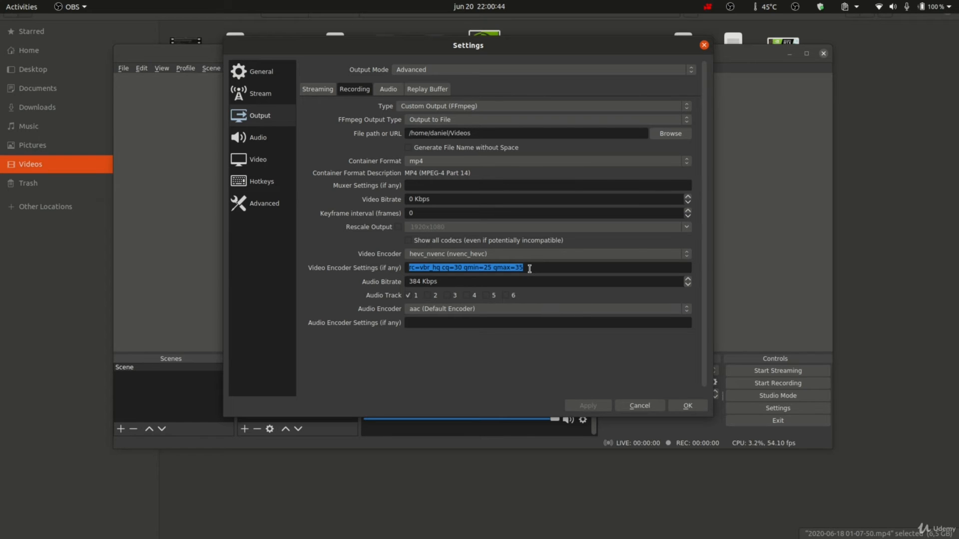
click(528, 268)
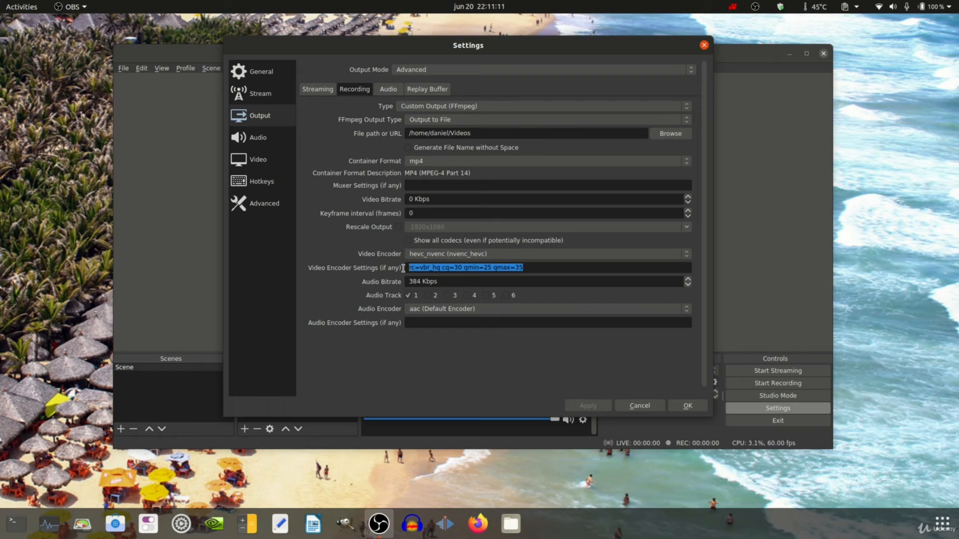
drag(403, 268, 443, 268)
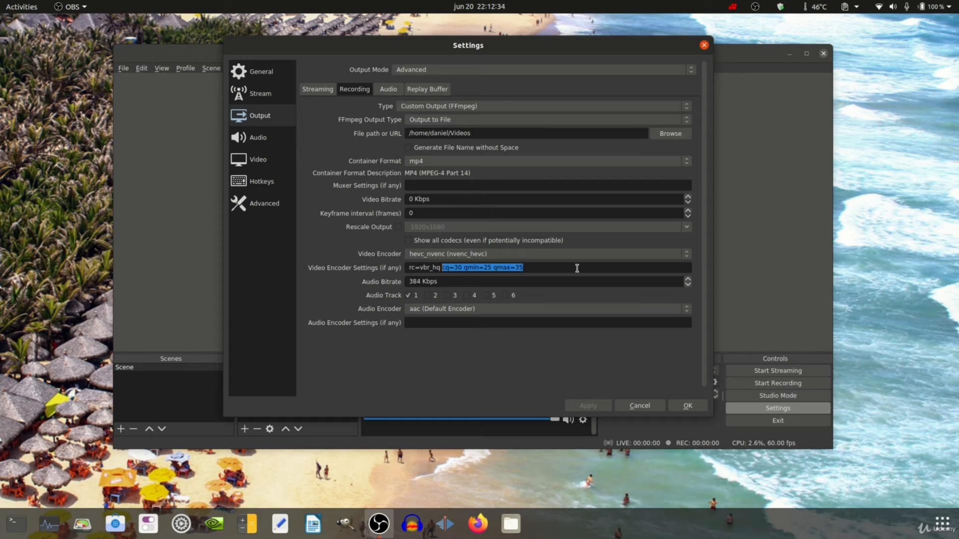
click(576, 268)
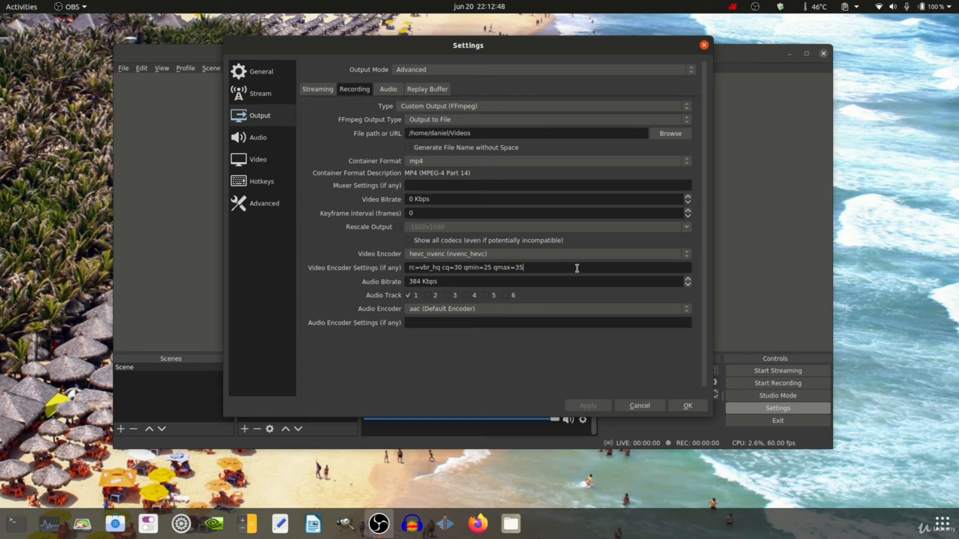
drag(482, 268, 442, 269)
click(533, 269)
click(704, 45)
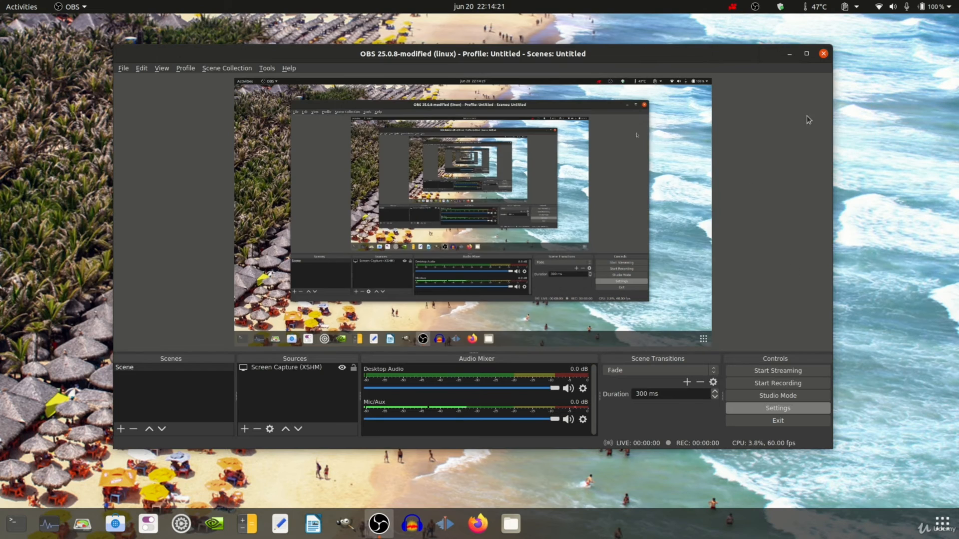
click(789, 54)
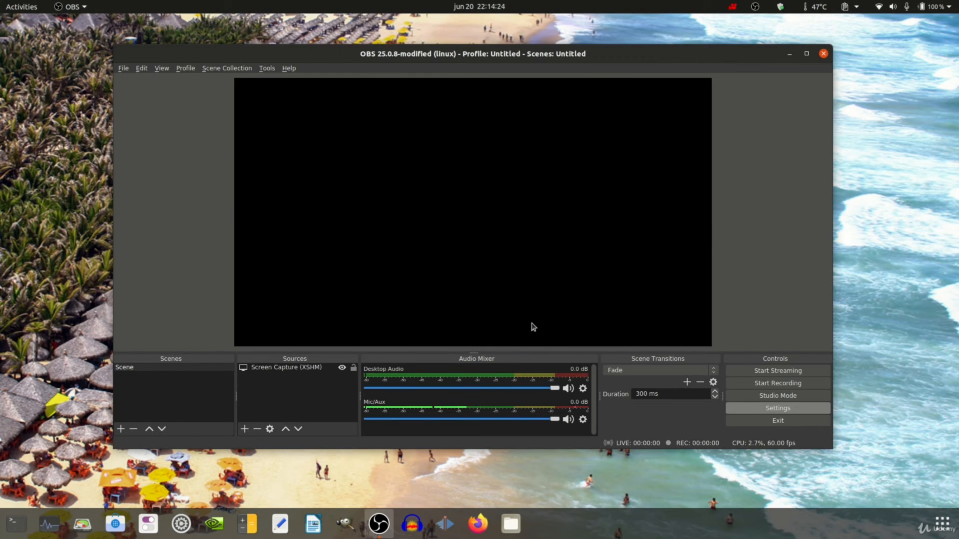
click(510, 524)
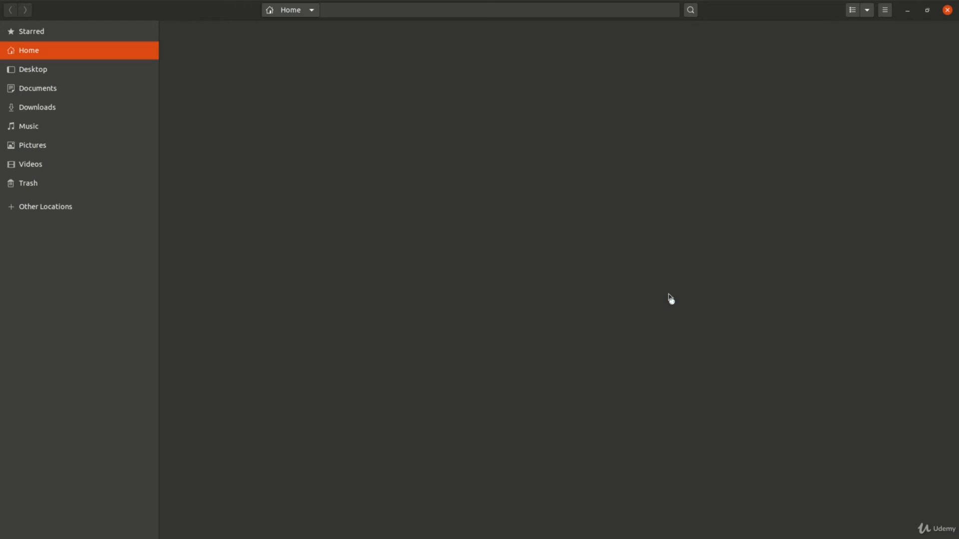
click(98, 164)
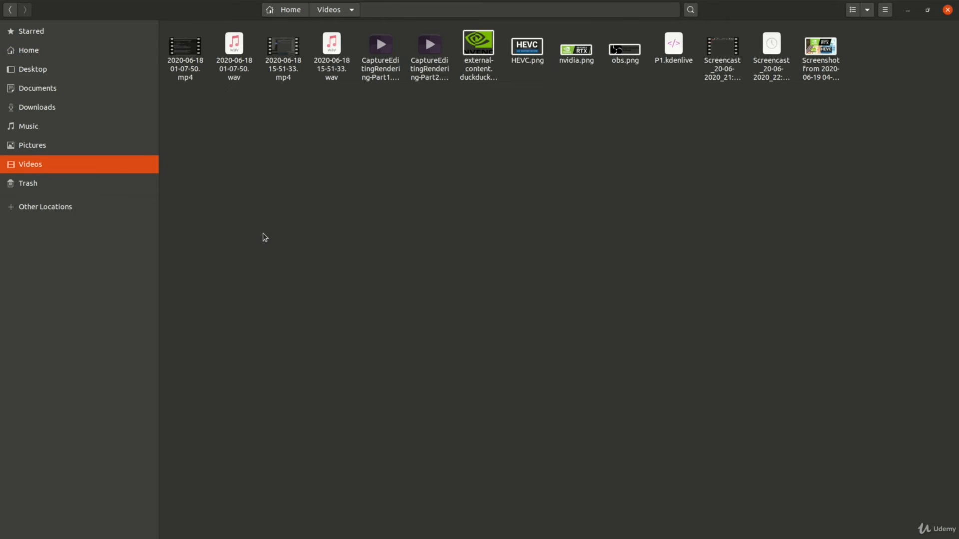
drag(272, 140, 294, 30)
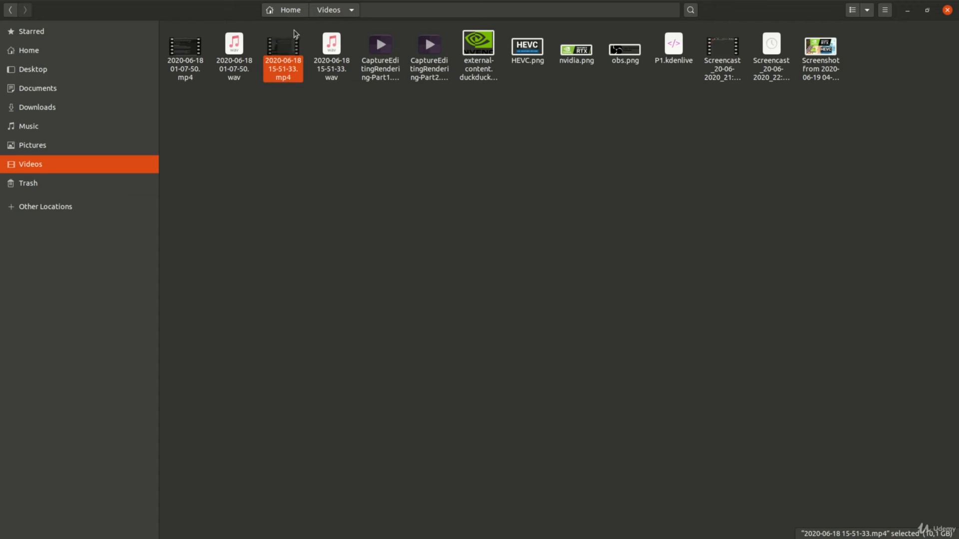
right_click(297, 77)
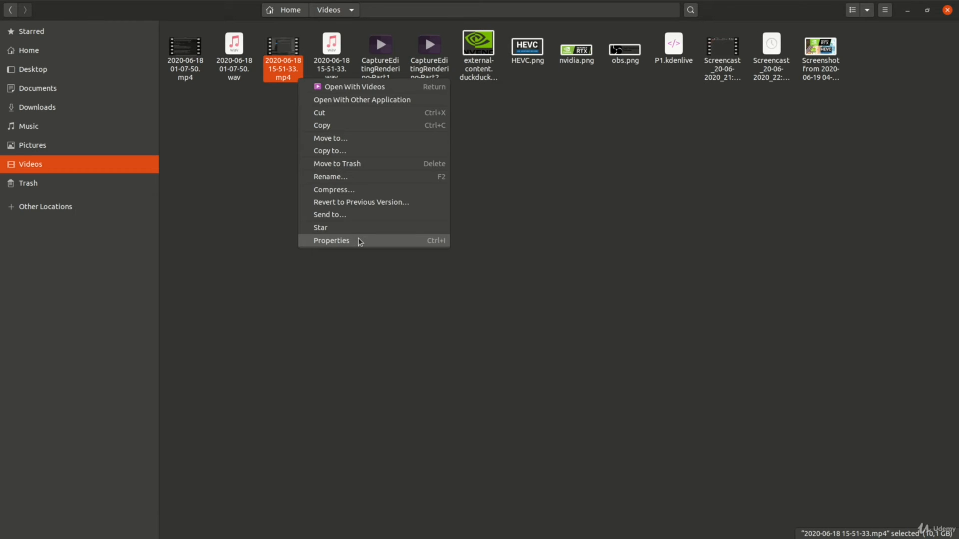
click(359, 241)
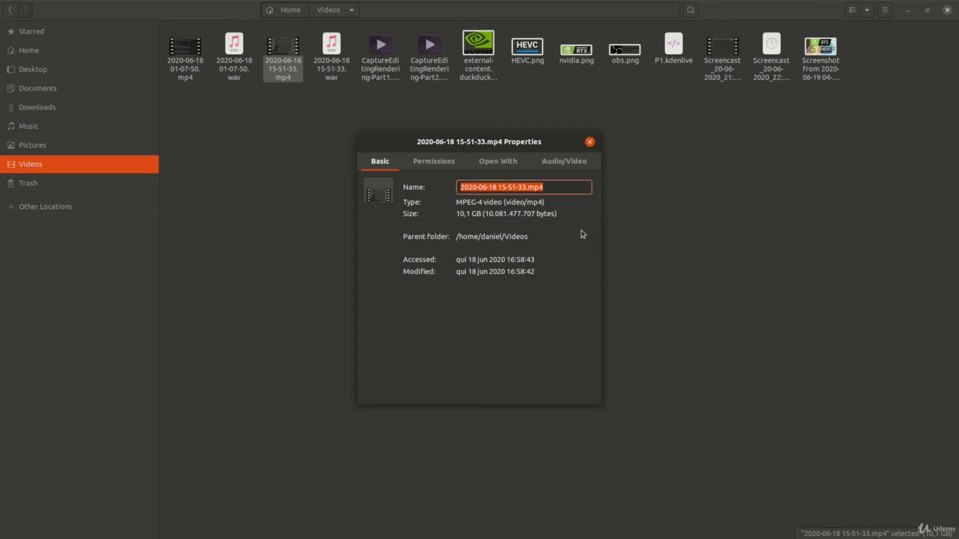
click(558, 167)
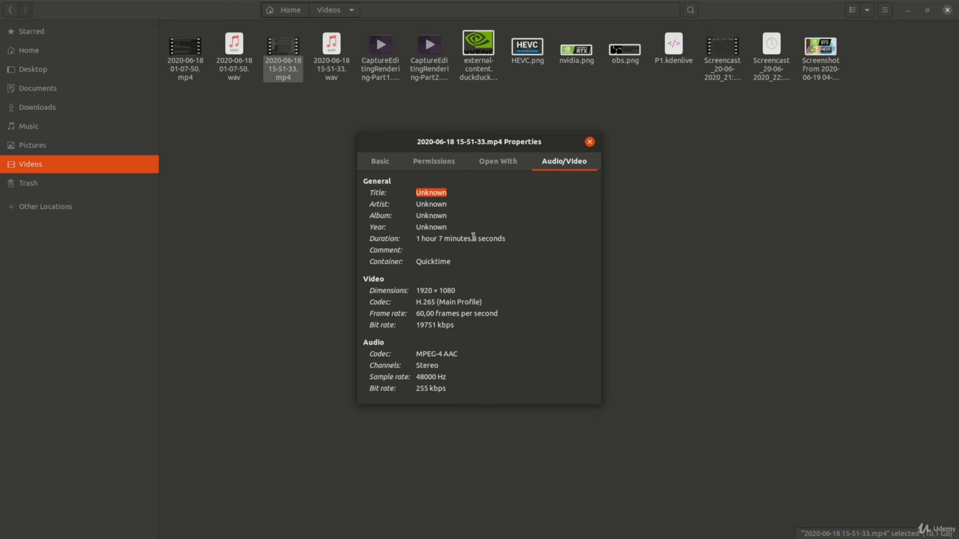
drag(473, 238, 417, 239)
click(379, 162)
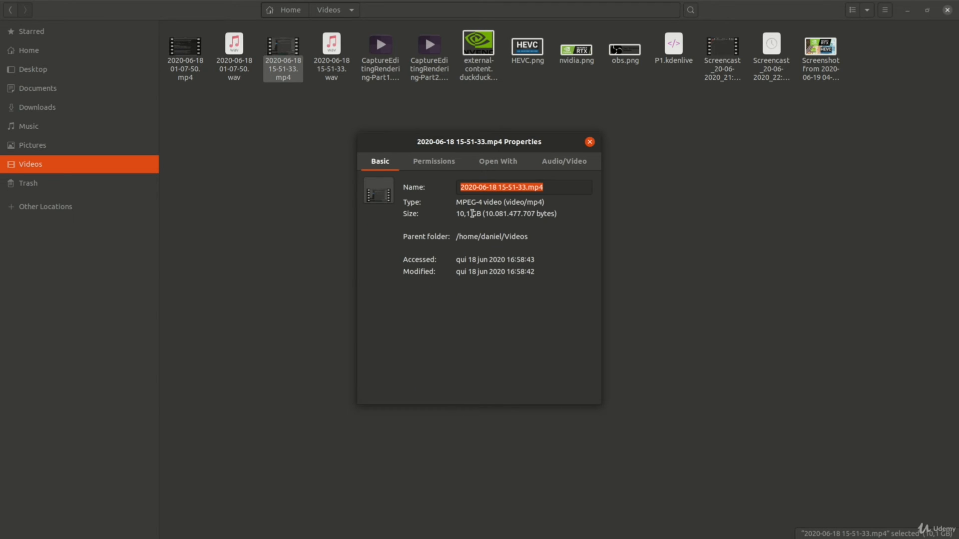
drag(482, 214, 456, 214)
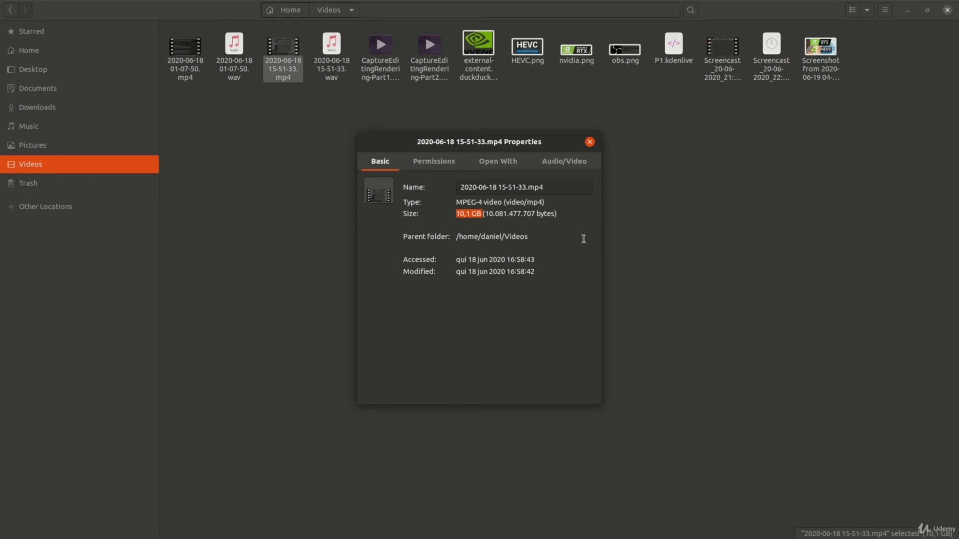
click(562, 162)
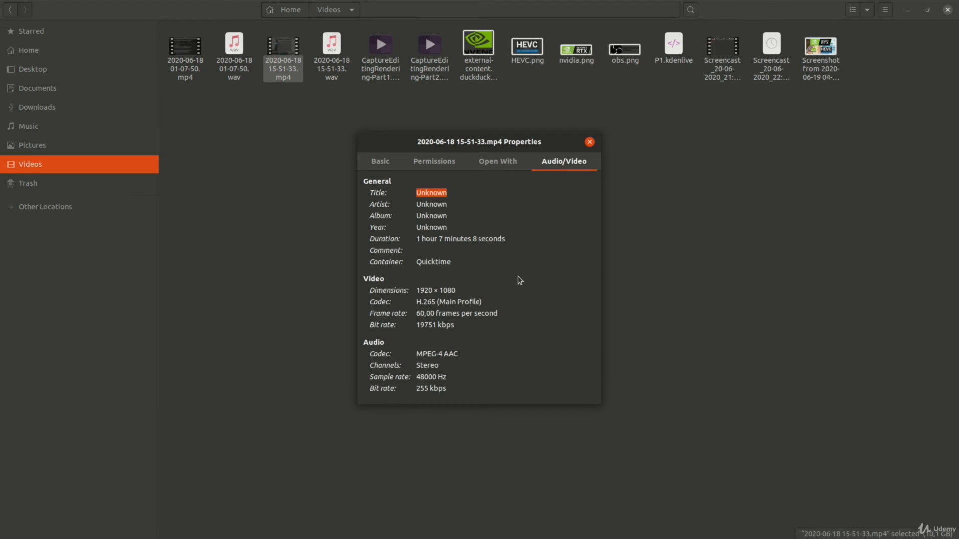
drag(452, 263, 417, 270)
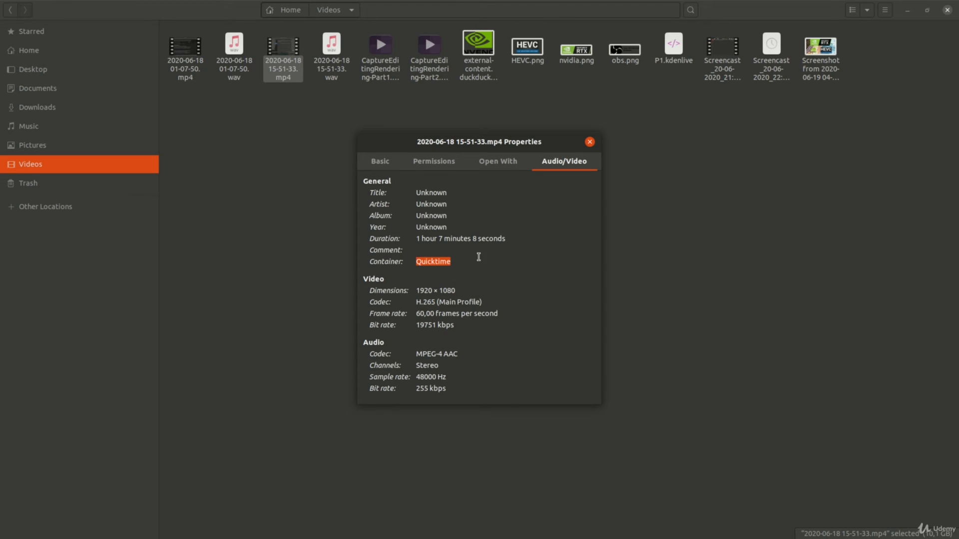
click(452, 263)
drag(456, 326, 416, 326)
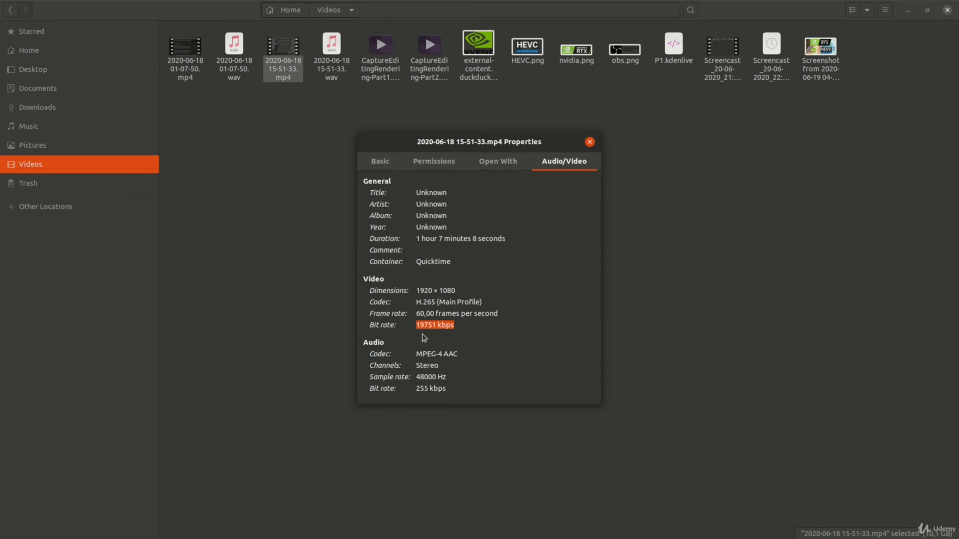
click(462, 325)
drag(462, 326, 410, 327)
click(457, 326)
drag(456, 326, 416, 327)
click(457, 326)
drag(423, 326, 416, 326)
click(460, 325)
drag(424, 326, 415, 327)
drag(453, 389, 416, 390)
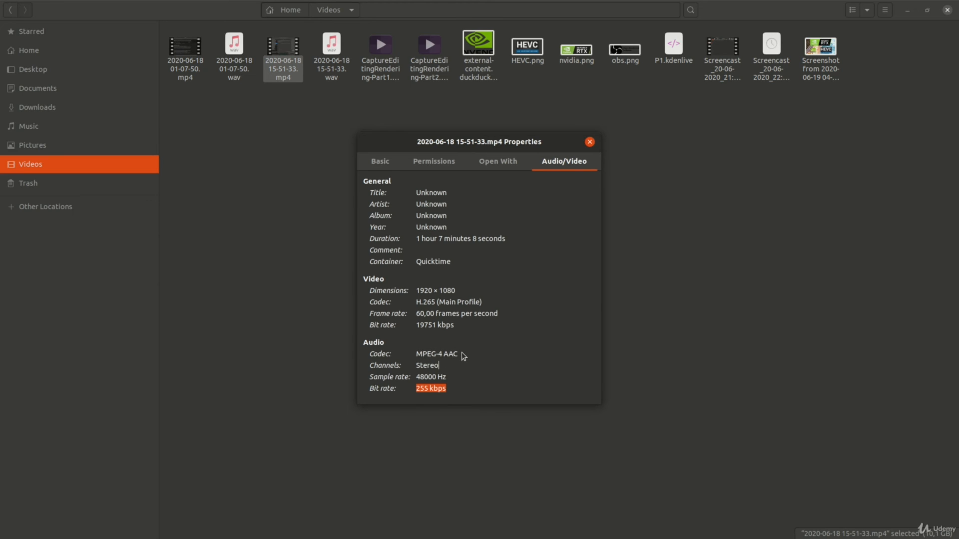
click(445, 389)
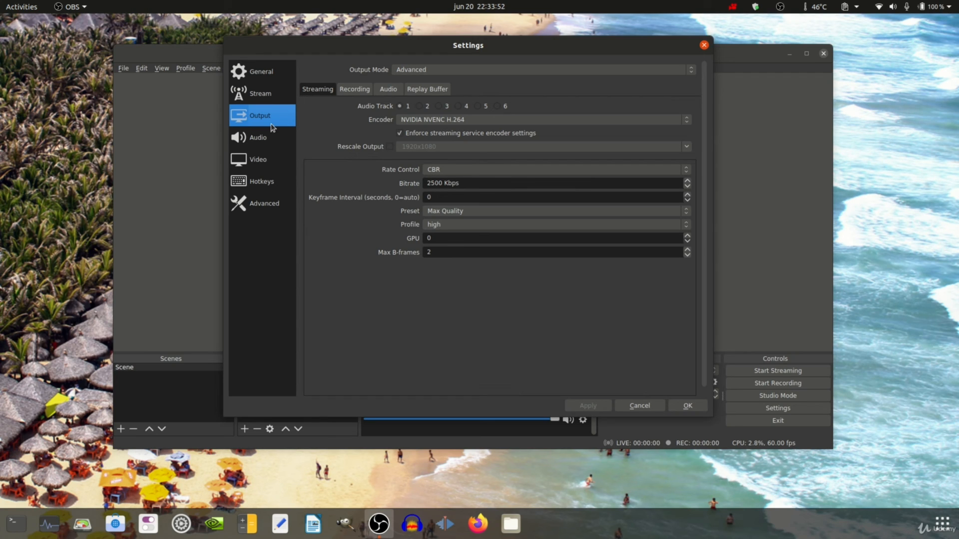
- Return to the OBS recording output settings and review the available container formats
click(356, 92)
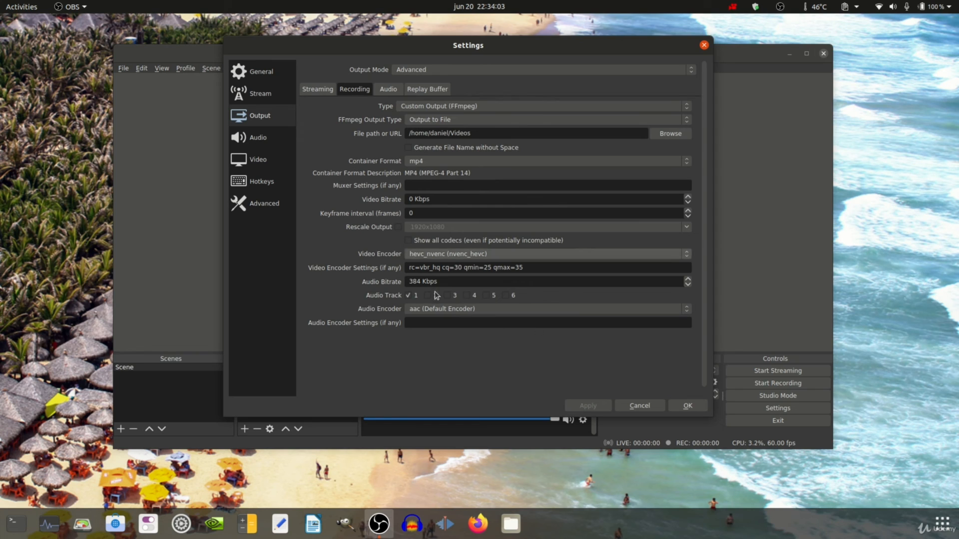
click(510, 168)
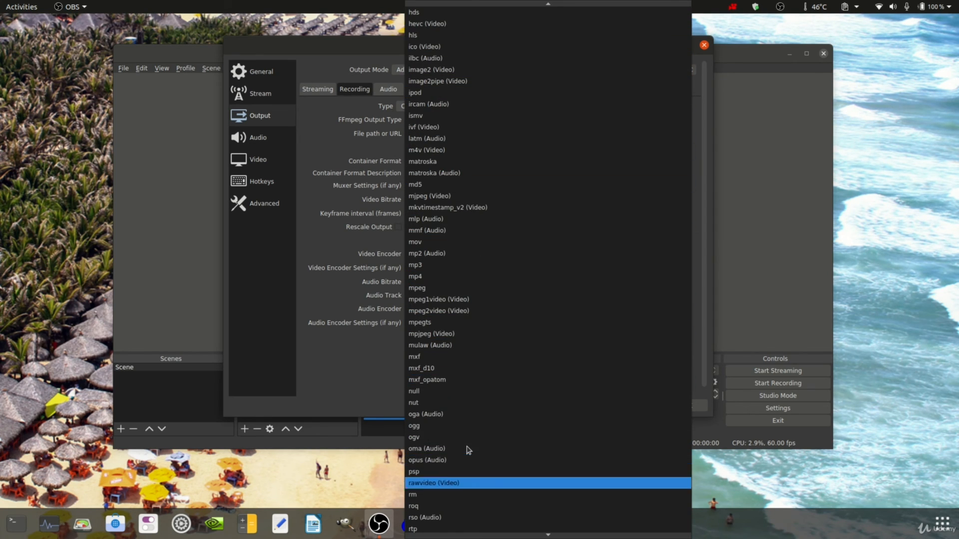
click(362, 367)
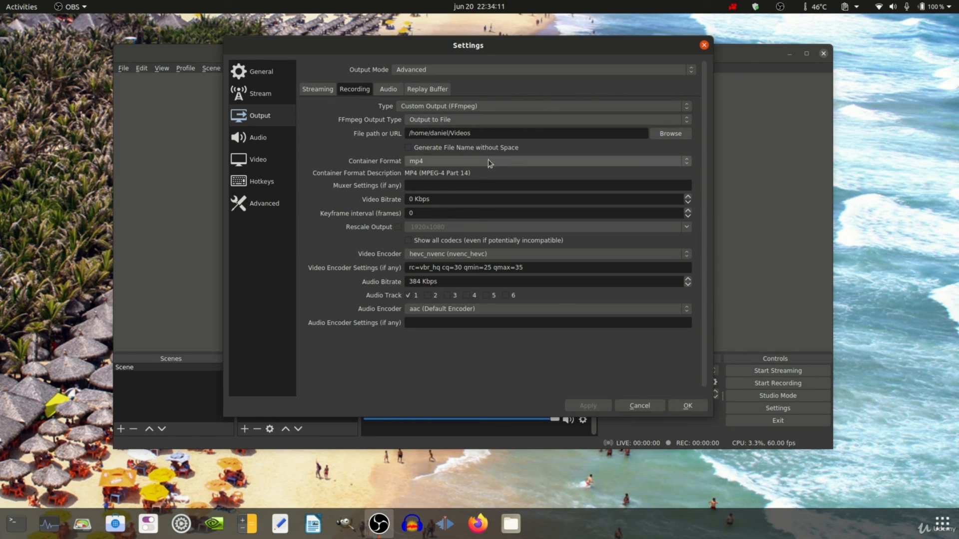
- Review the video encoders available for the mp4 container, keeping hevc_nvenc
click(517, 253)
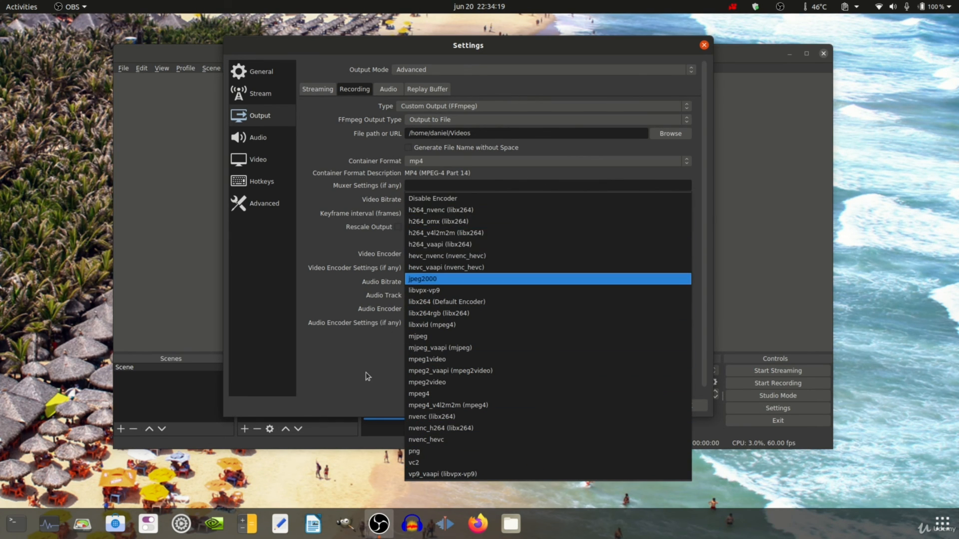
click(449, 276)
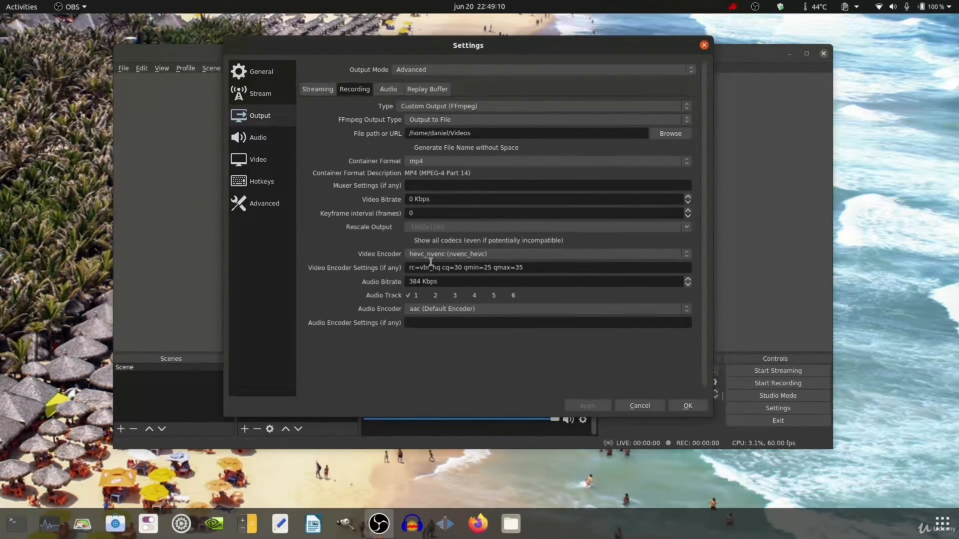
click(586, 255)
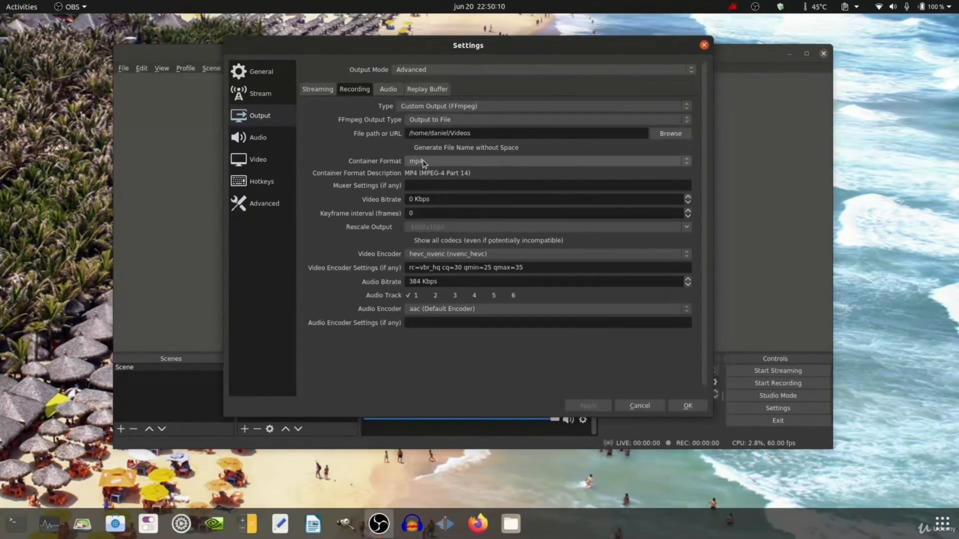
- Set the recording container format to matroska and look through the video encoders it offers
click(577, 163)
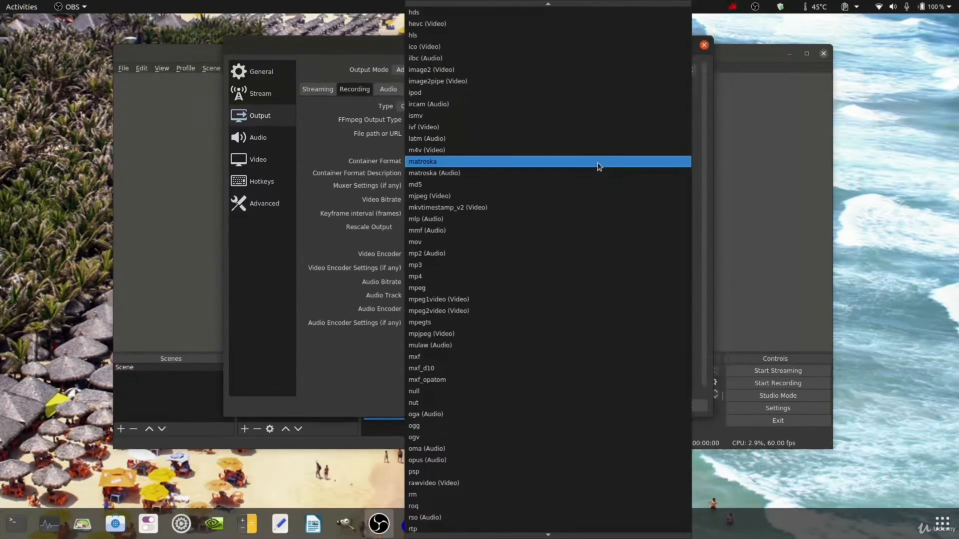
click(597, 163)
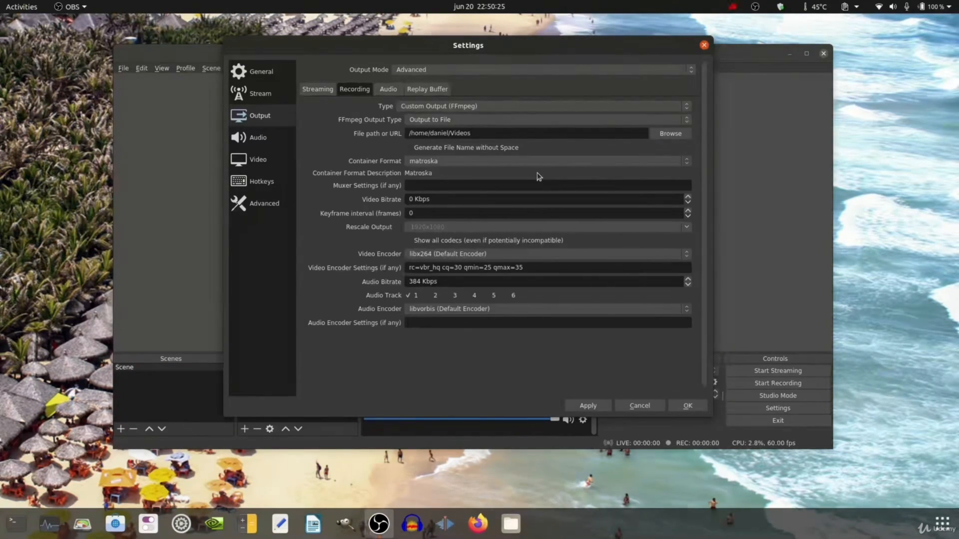
click(615, 259)
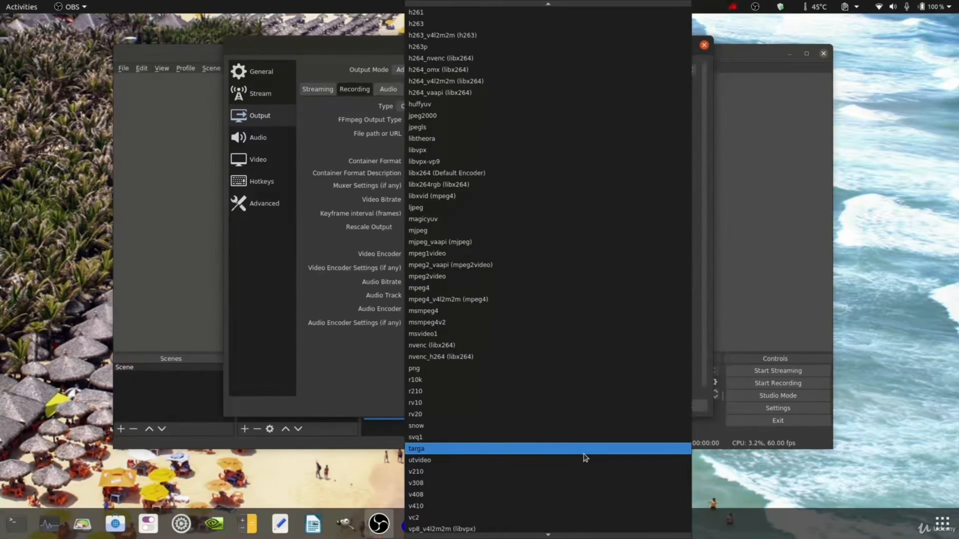
scroll(584, 456, up, 4)
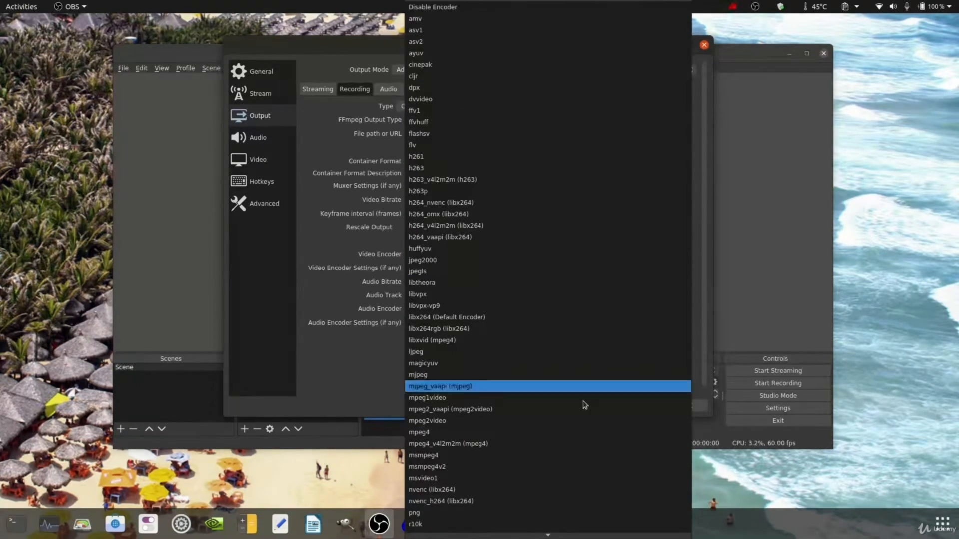